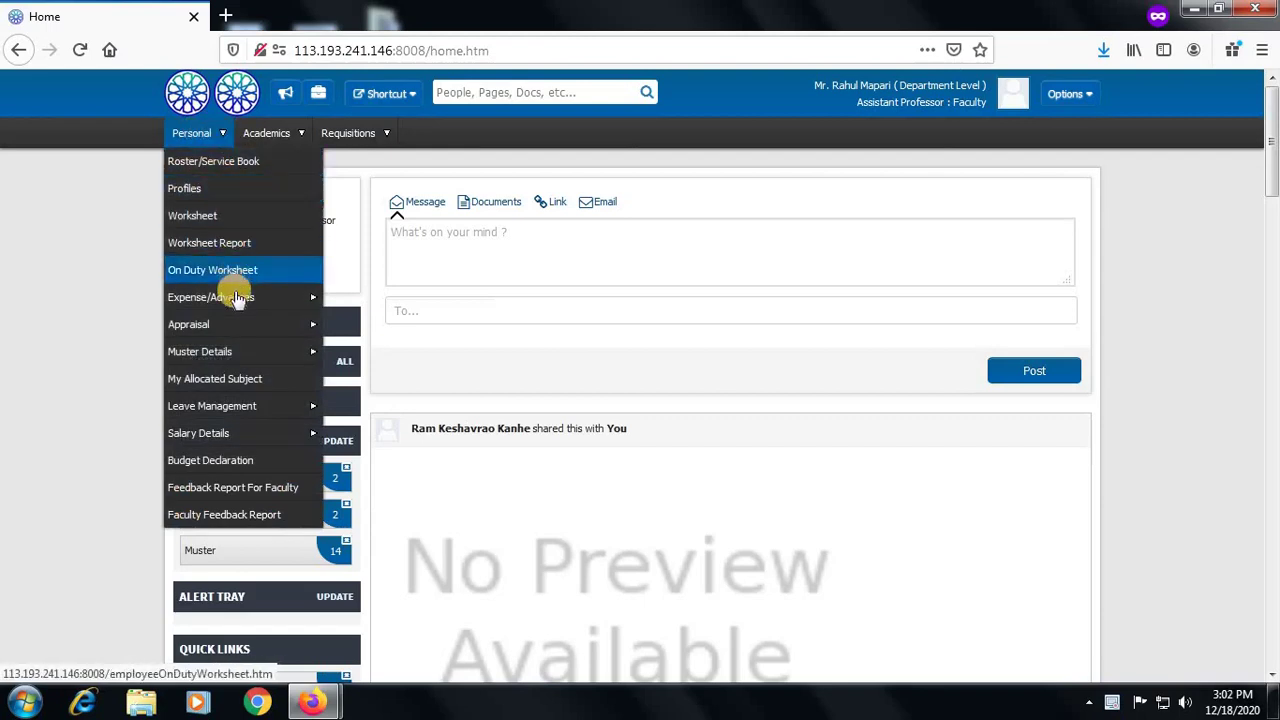
- Start a new expense/advance request under Others with the expense type Industry Interaction
mouse_move(237, 296)
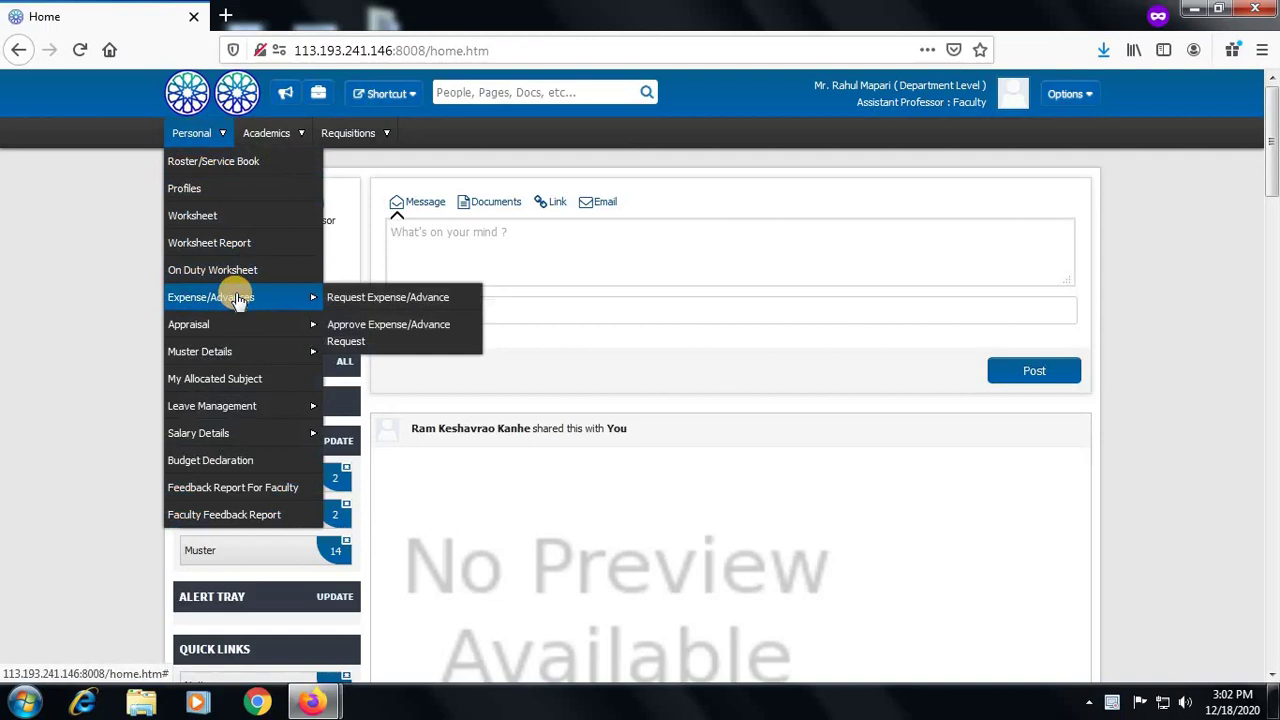
left_click(410, 300)
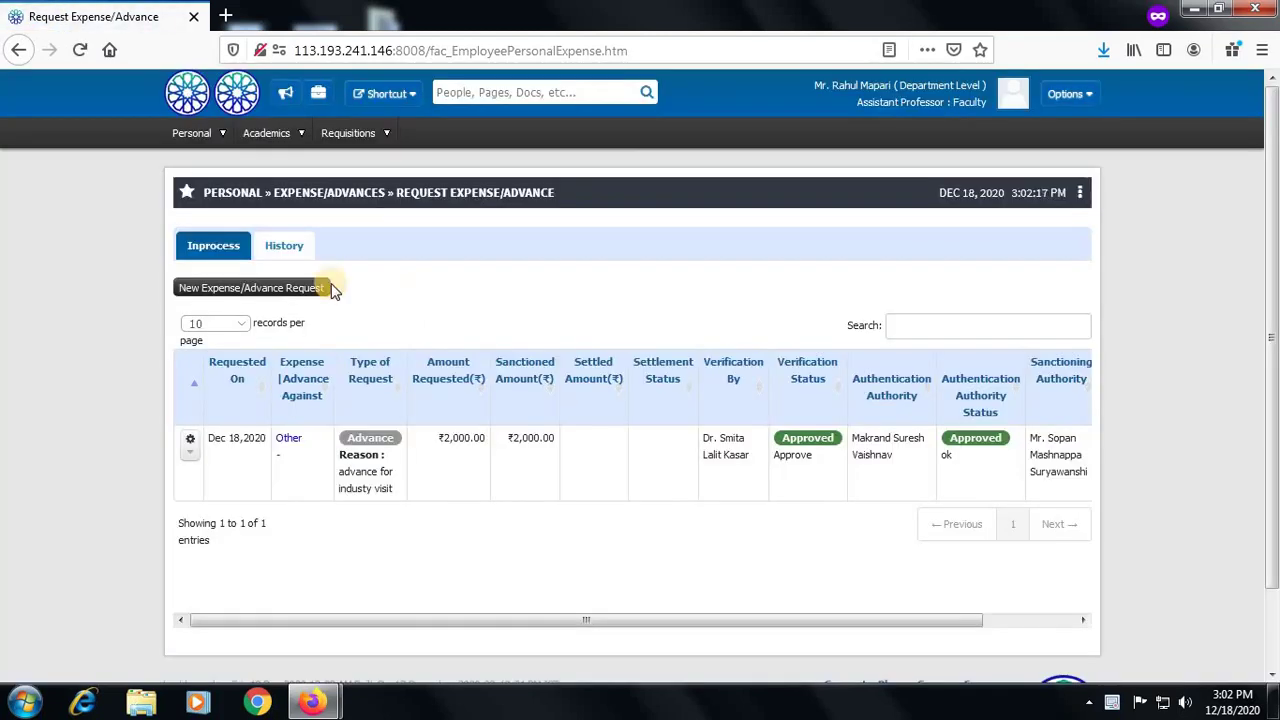
left_click(264, 297)
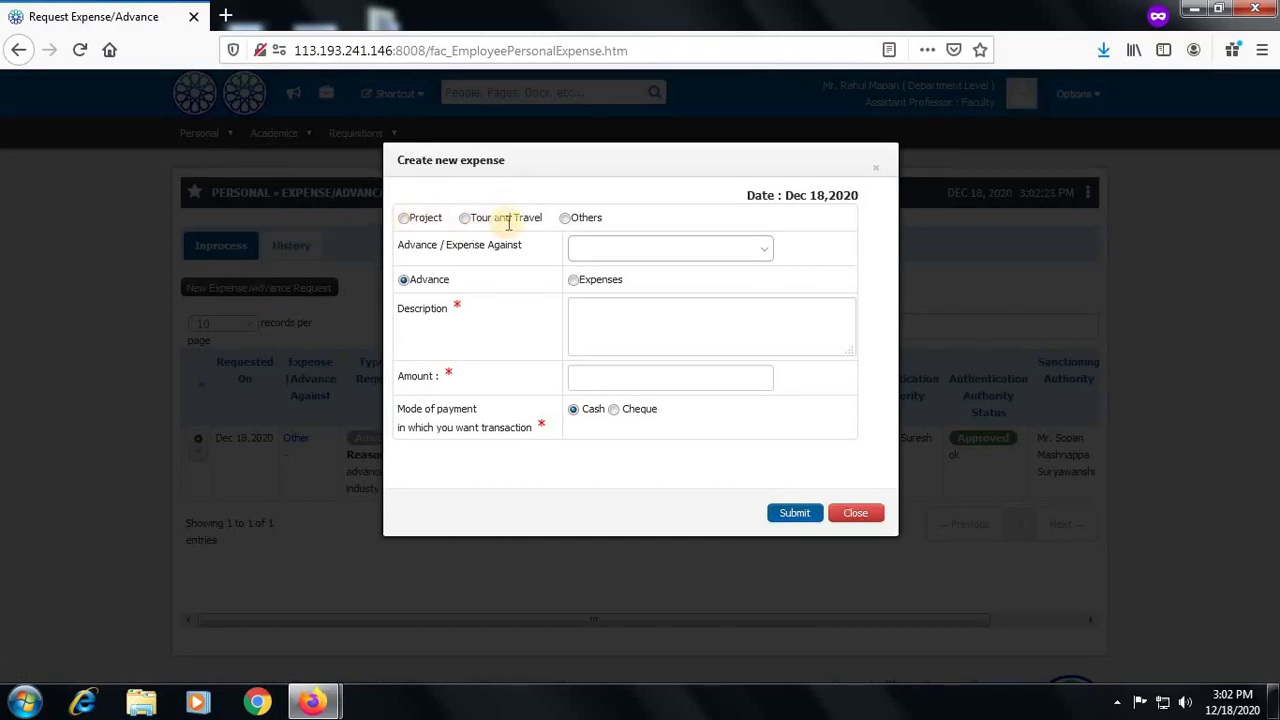
left_click(566, 220)
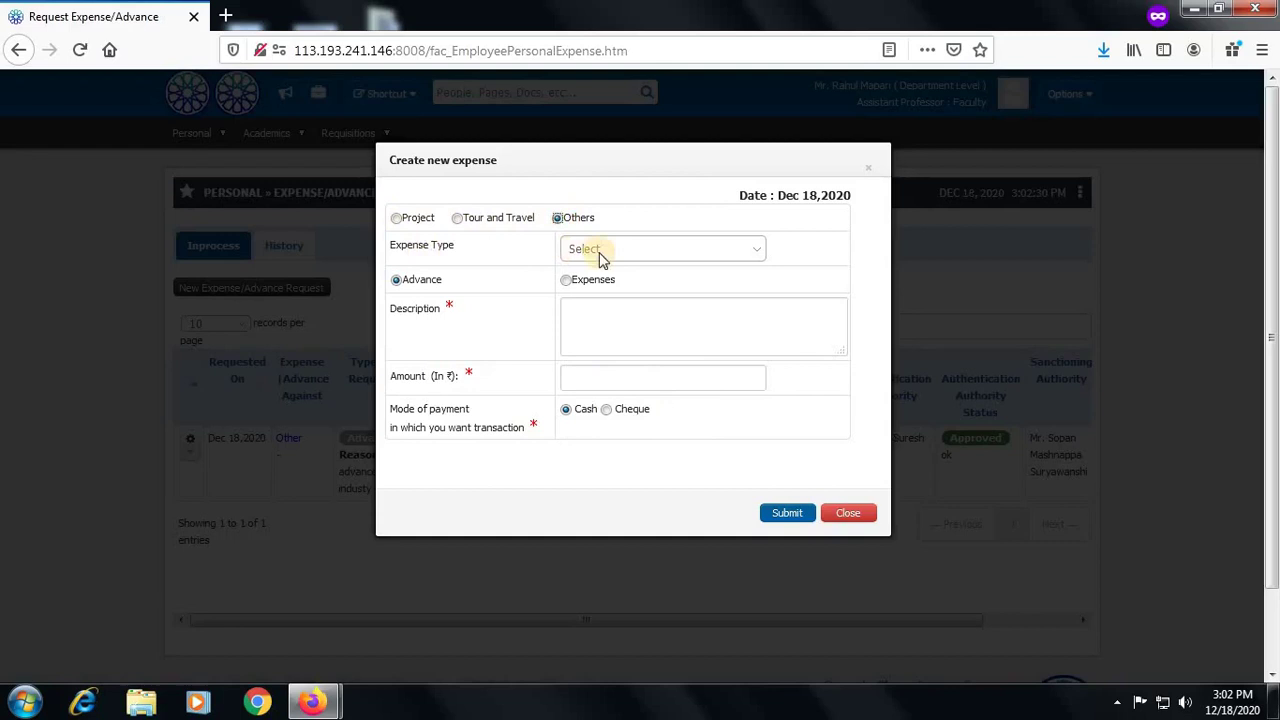
left_click(601, 256)
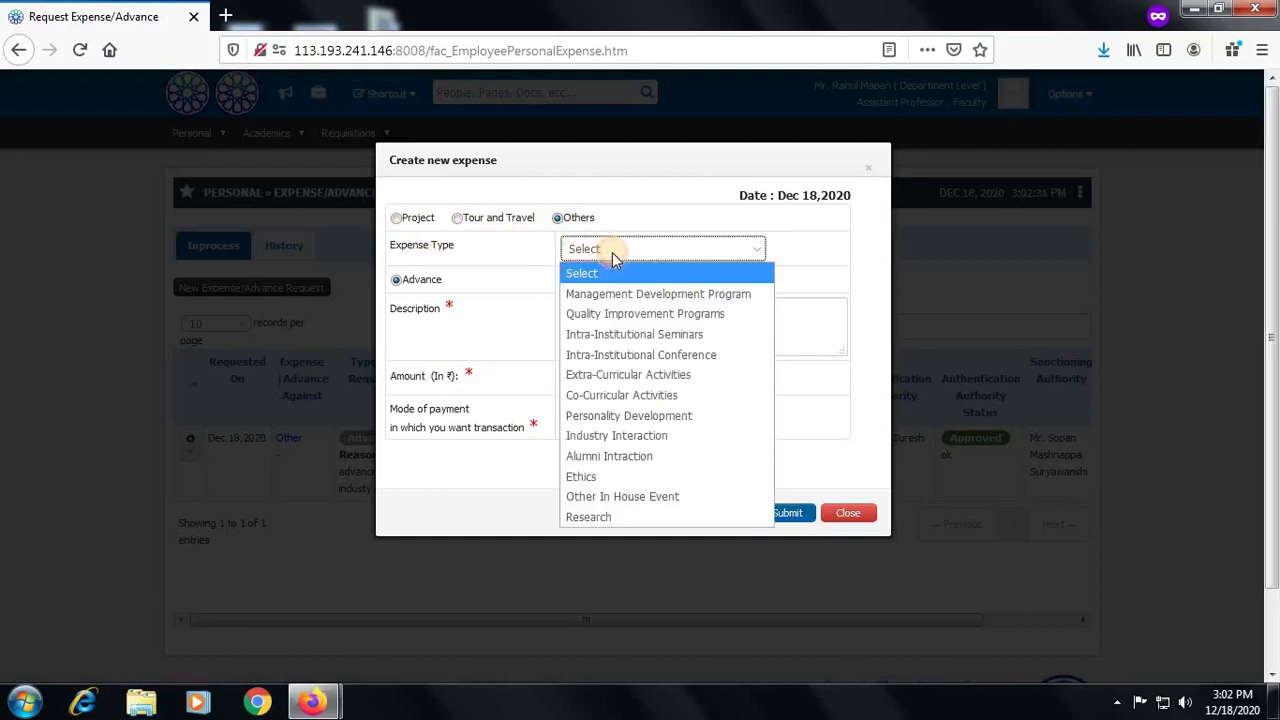
left_click(640, 438)
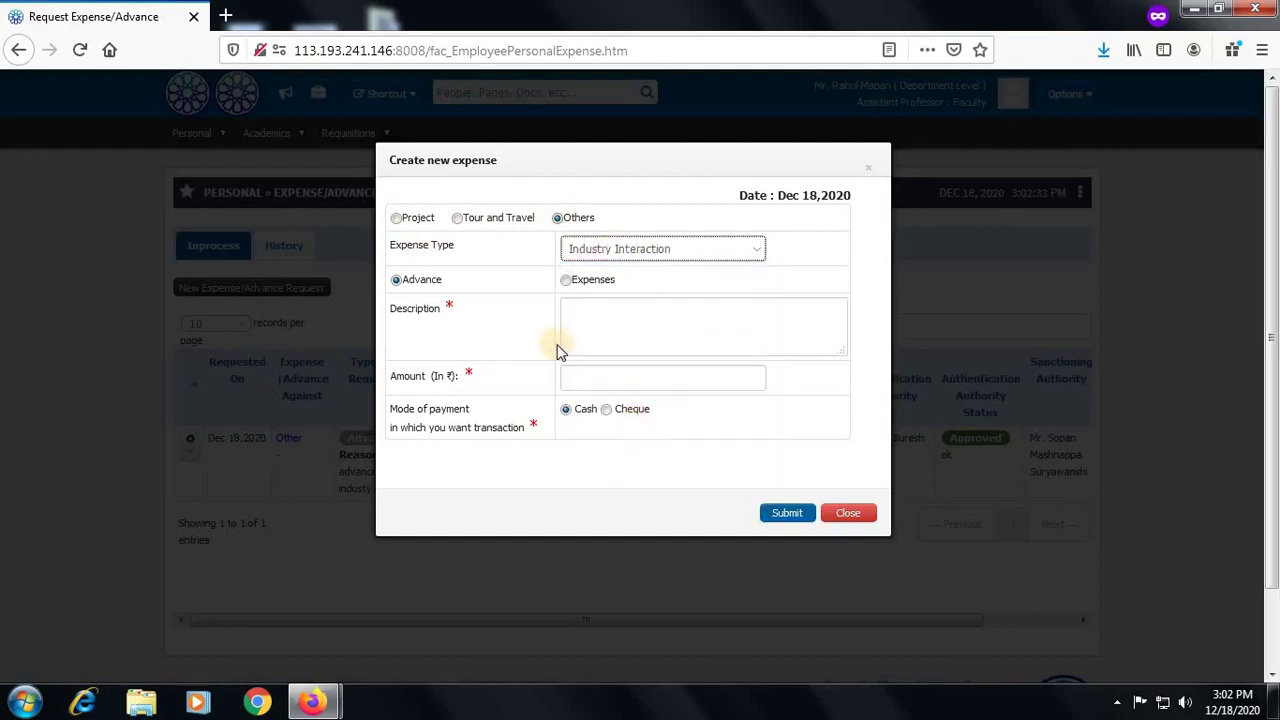
- Fill in the request as an Advance of 5000 in cash with the description "for industry visit" and submit it
left_click(397, 283)
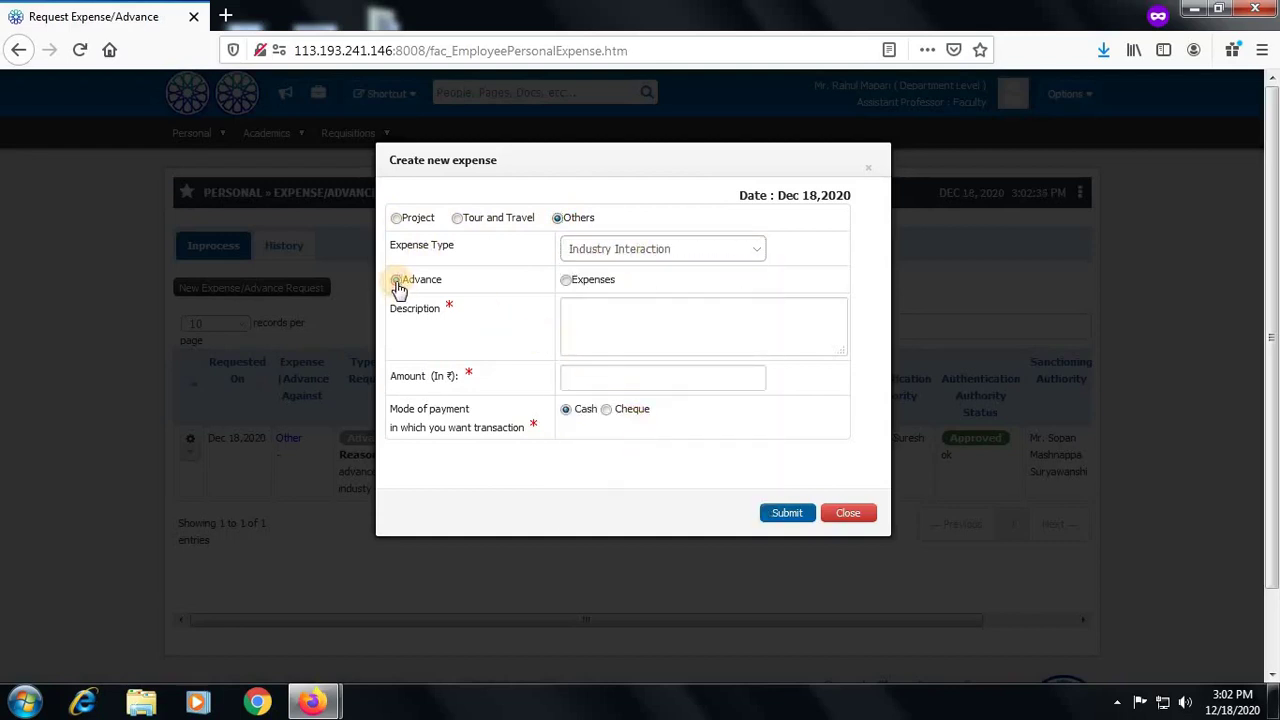
left_click(657, 322)
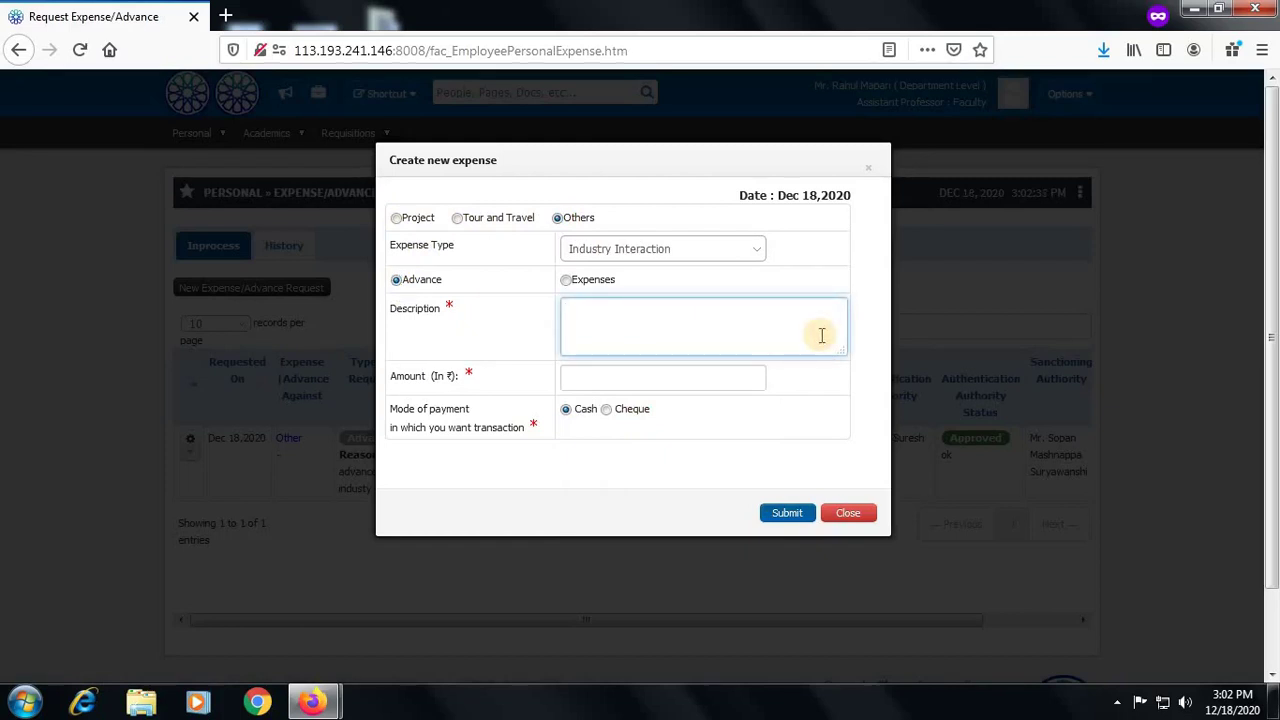
type("for industry visit")
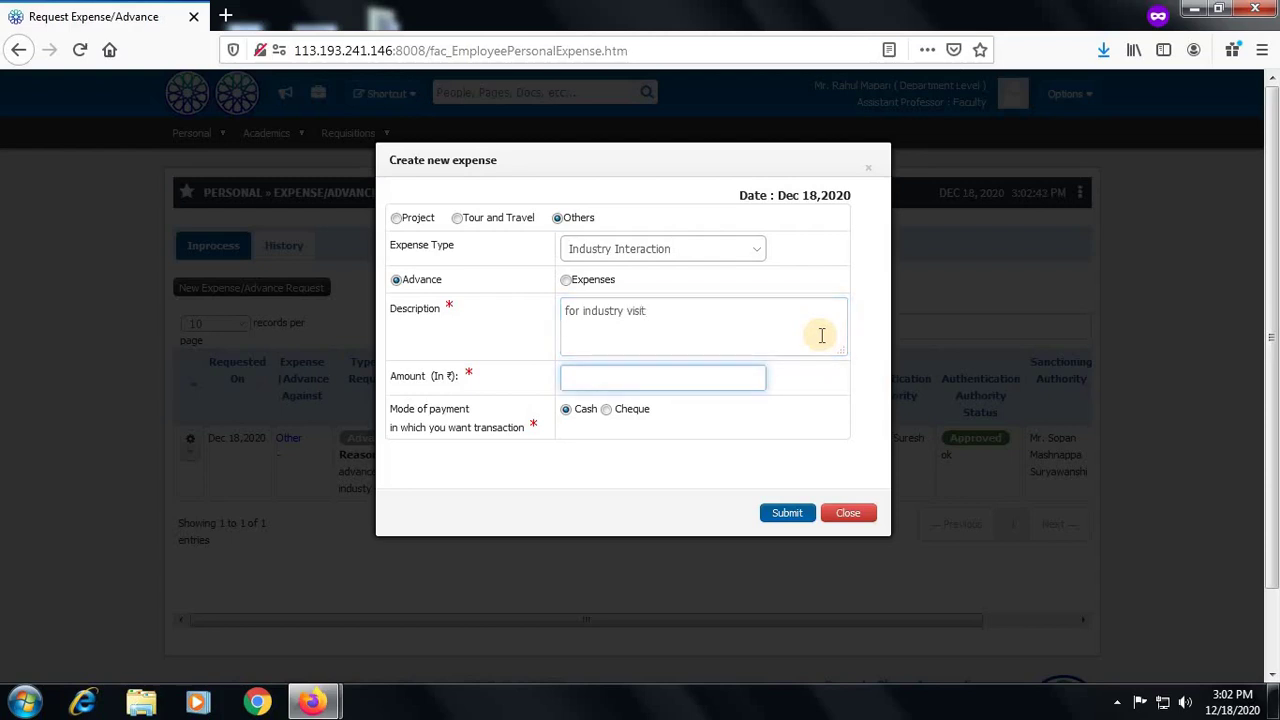
type("5000")
left_click(567, 412)
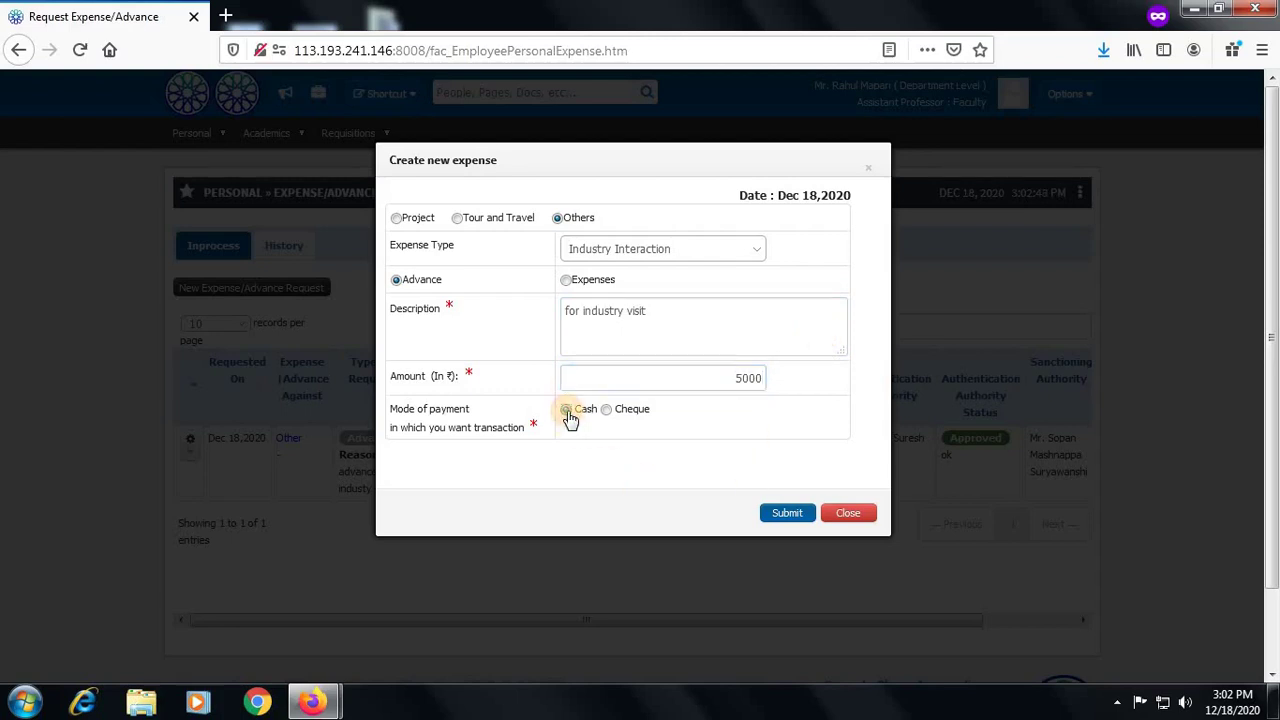
left_click(782, 515)
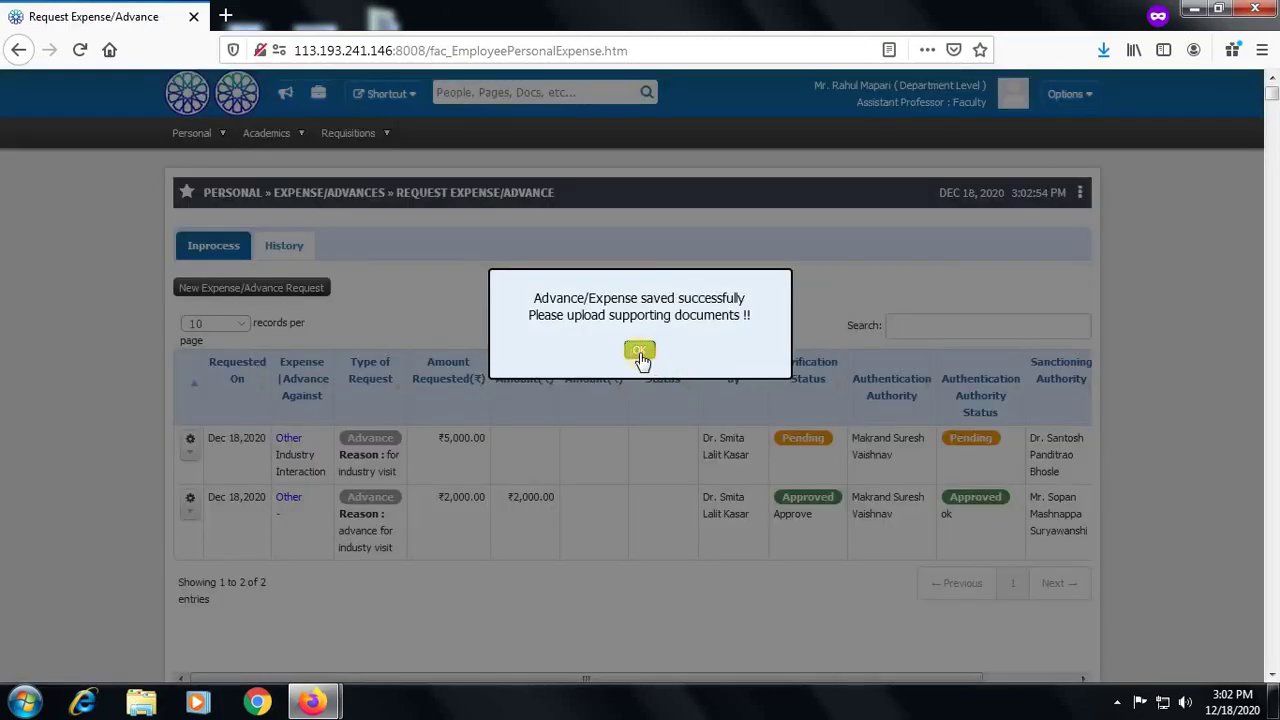
left_click(640, 350)
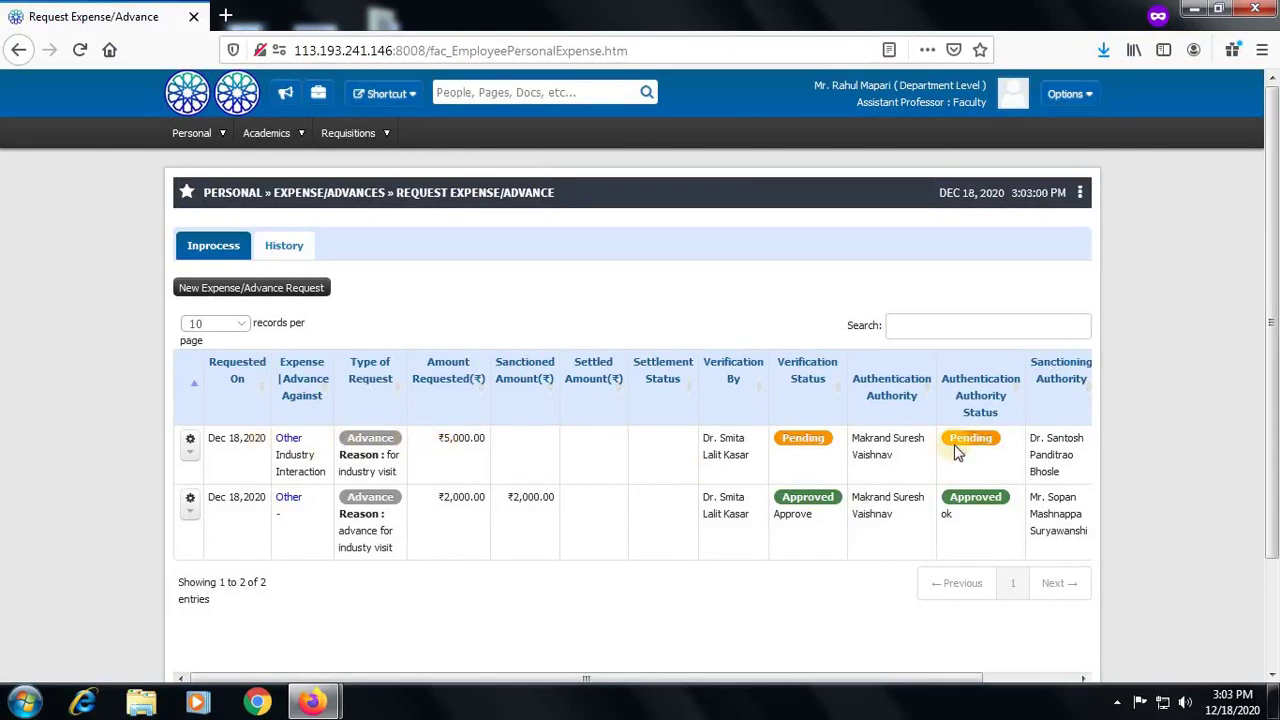
left_click_drag(725, 675, 640, 668)
left_click_drag(686, 677, 762, 670)
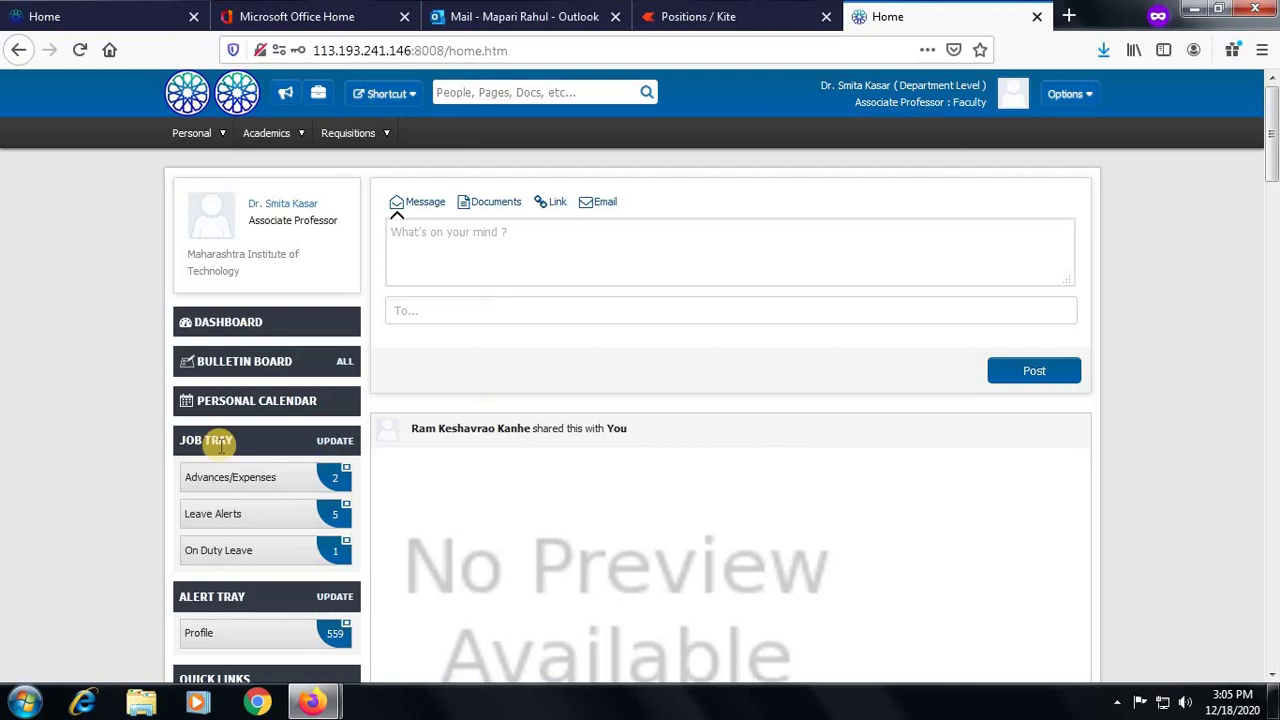
- As the verifying authority, open the advance request dated 03:02 PM Dec 18, 2020 from the Advances/Expenses job tray
left_click(237, 479)
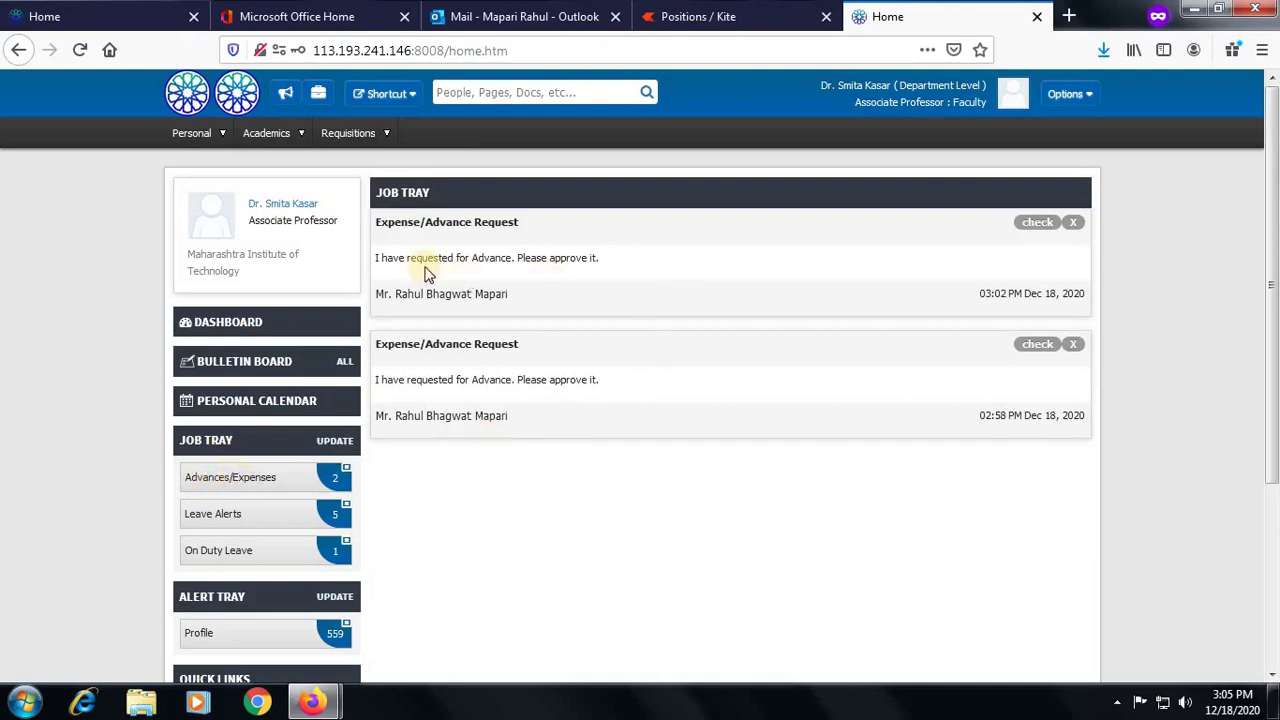
left_click_drag(380, 257, 550, 300)
left_click(1038, 224)
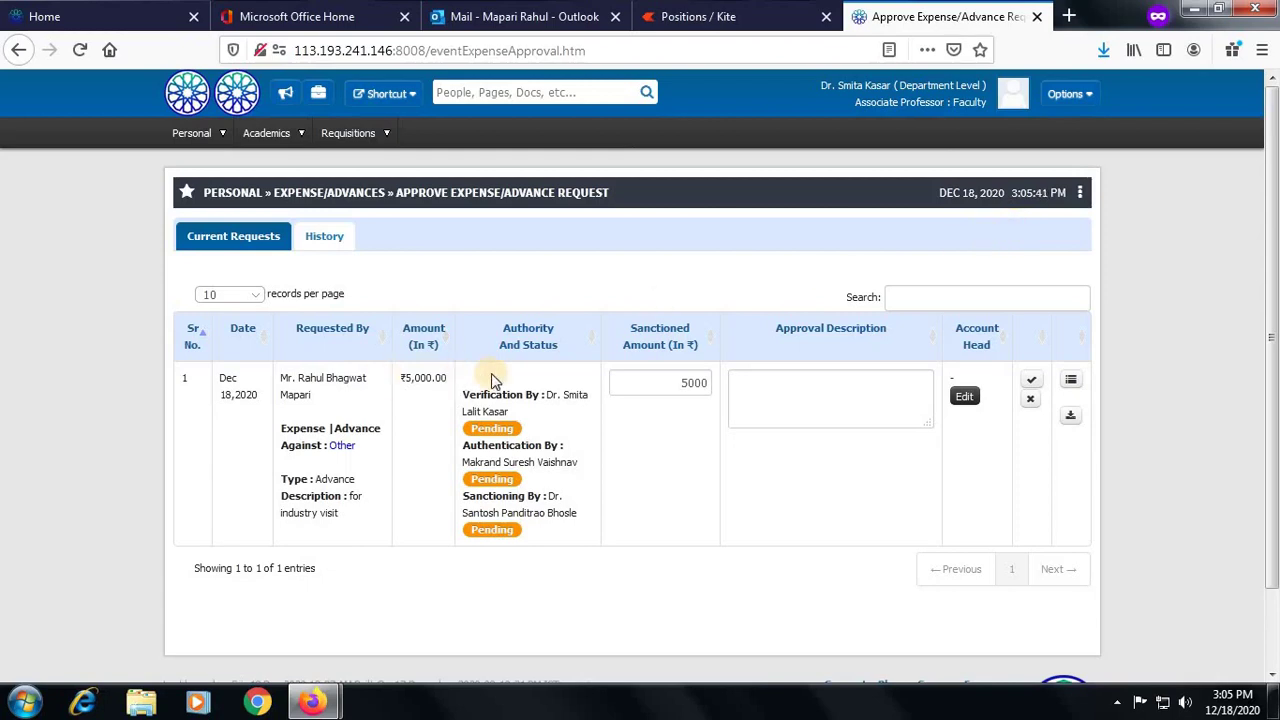
- Enter "Ok" as the approval description for the ₹5,000 advance request
left_click_drag(291, 377, 377, 400)
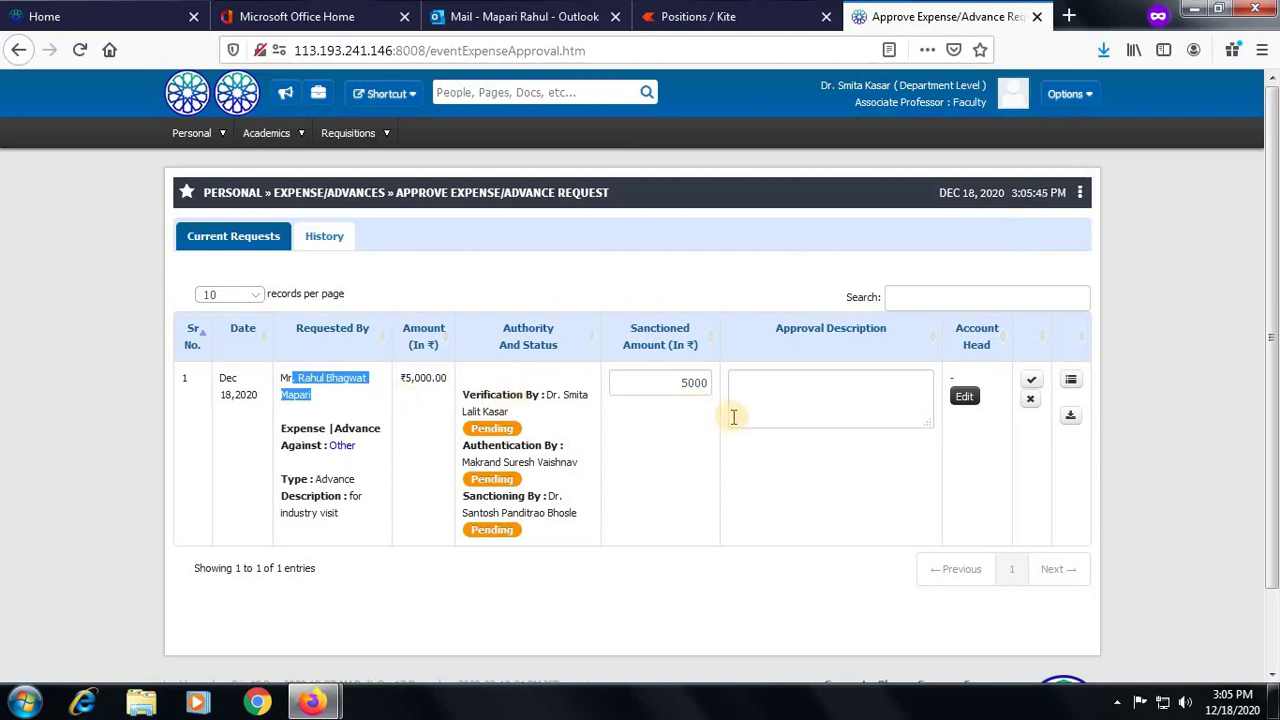
left_click(825, 390)
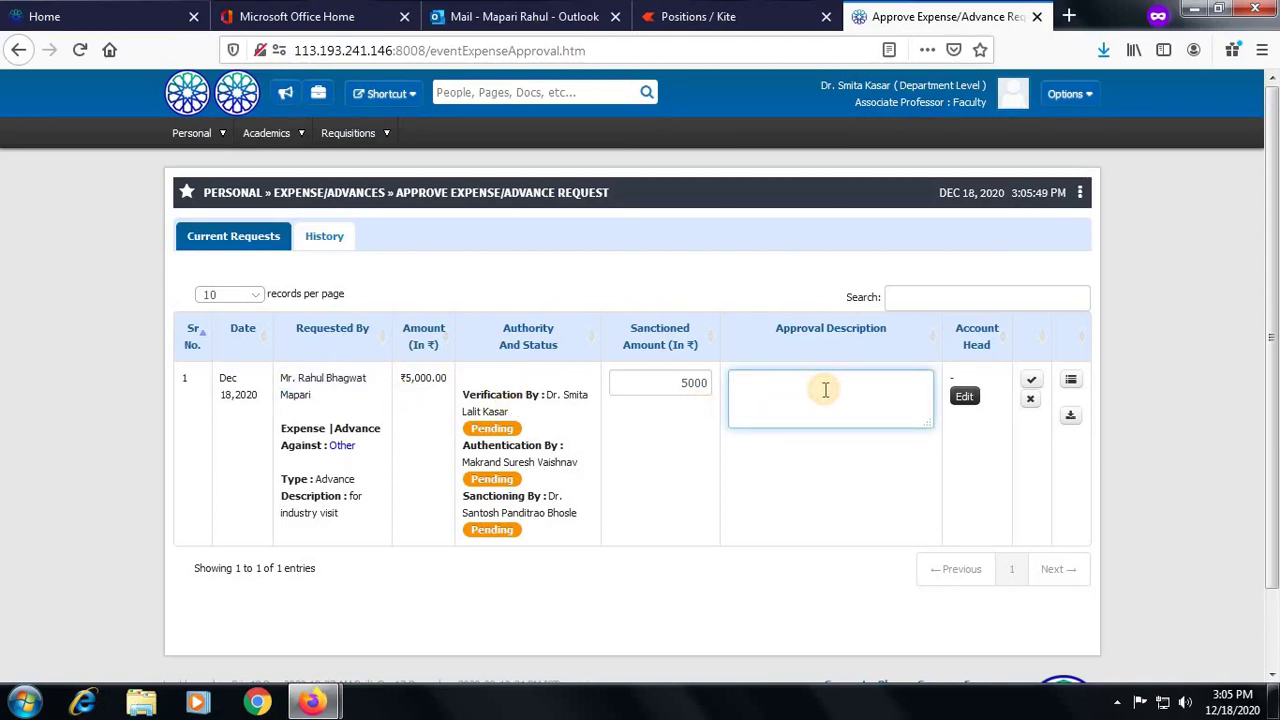
type("Ok")
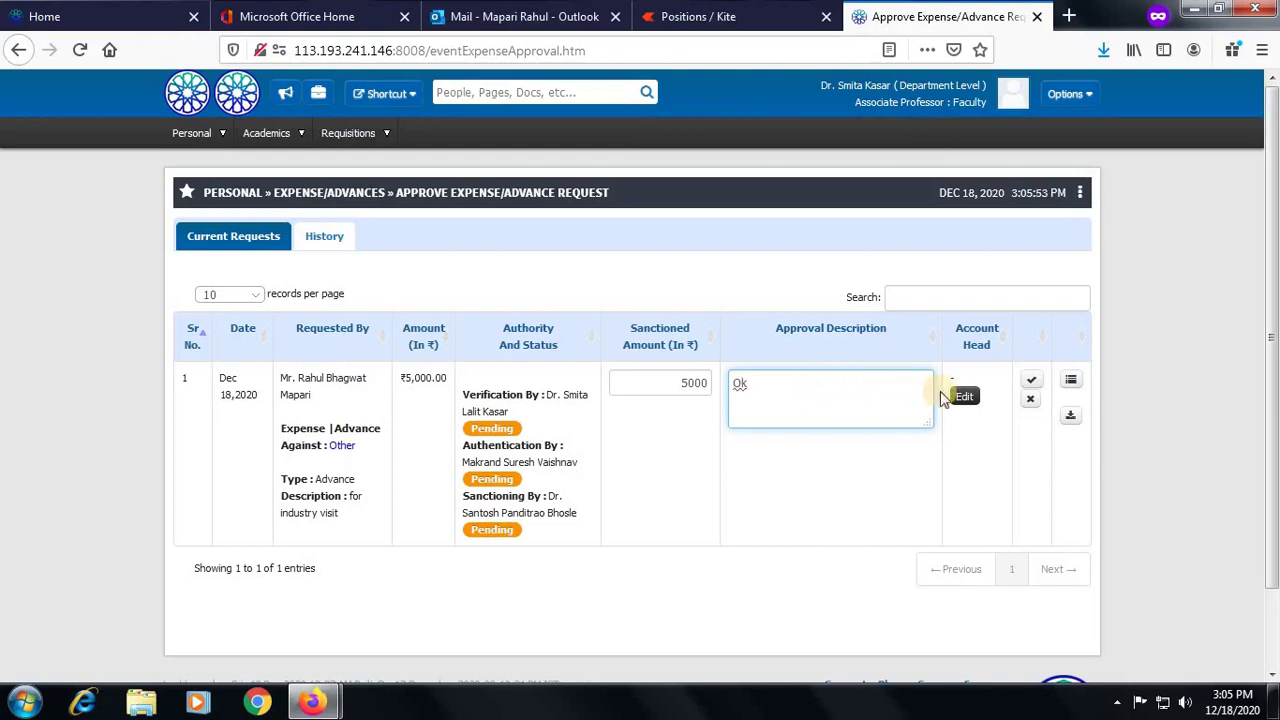
- Set the request's account head to Industrial Visit Expenses and approve the request
left_click(966, 399)
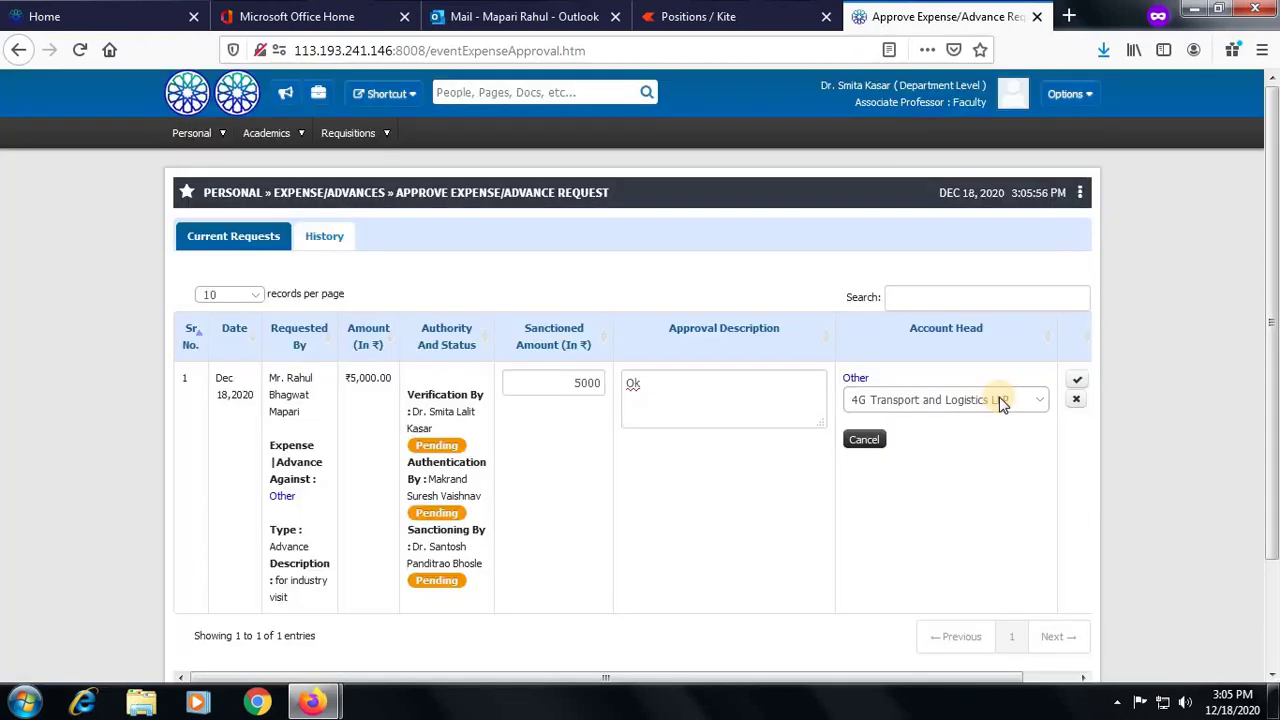
left_click(1001, 400)
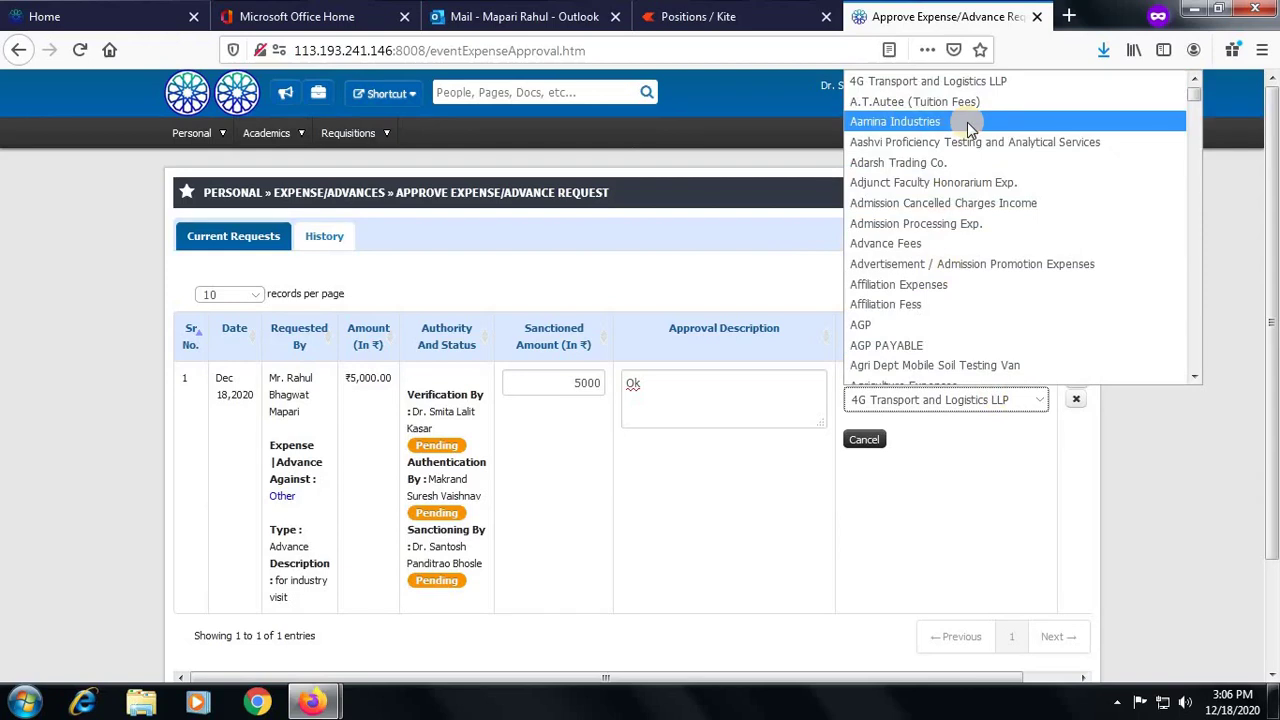
key("i")
key("n")
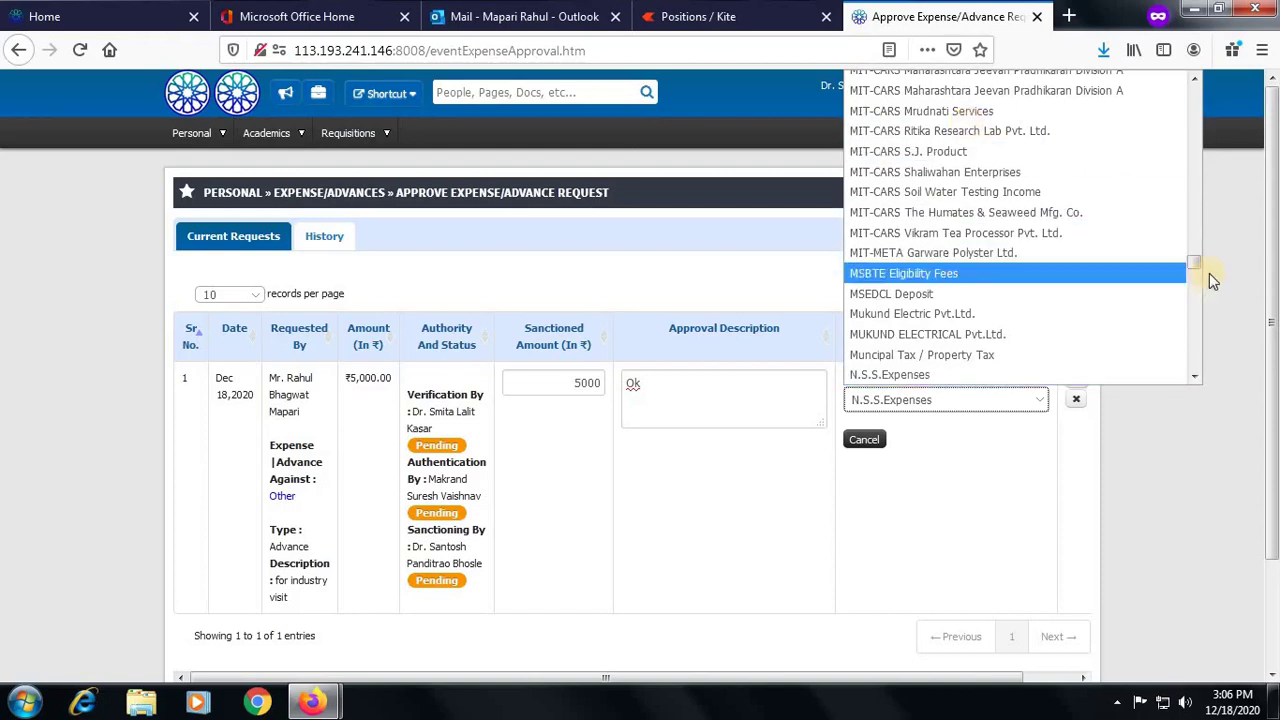
left_click_drag(1194, 260, 1200, 218)
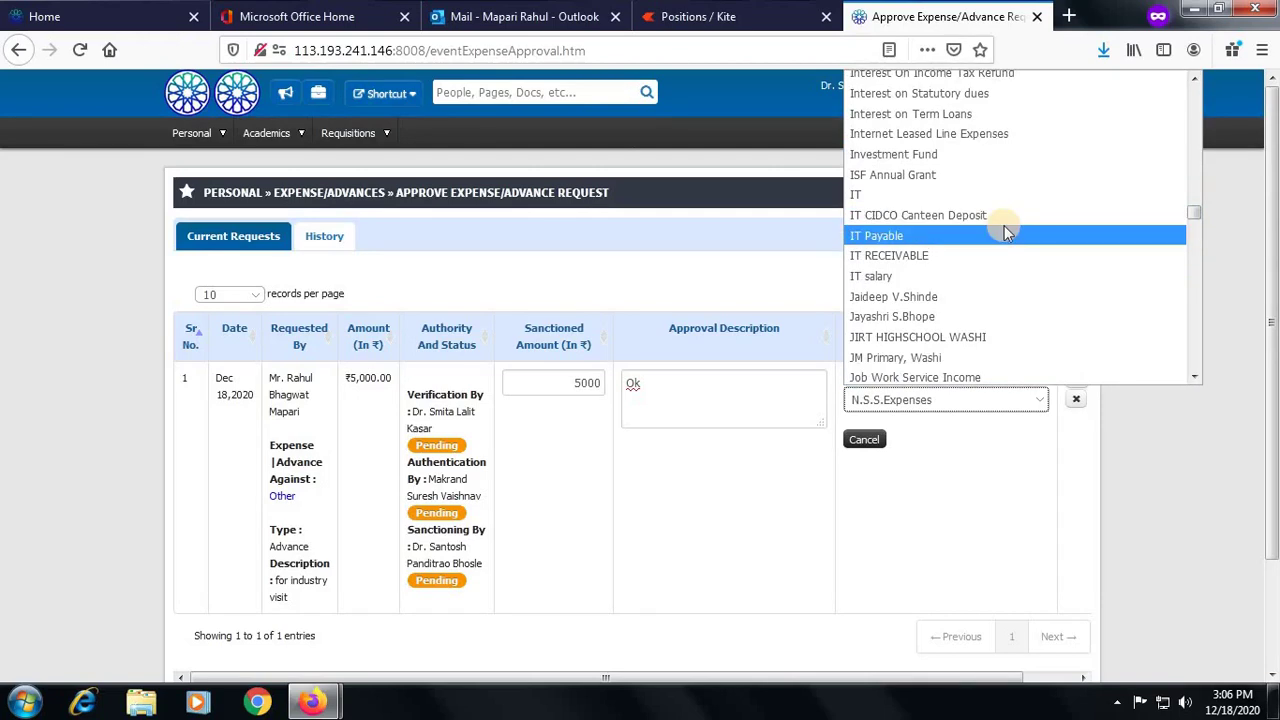
scroll(1004, 226, "up", 1)
scroll(948, 188, "up", 4)
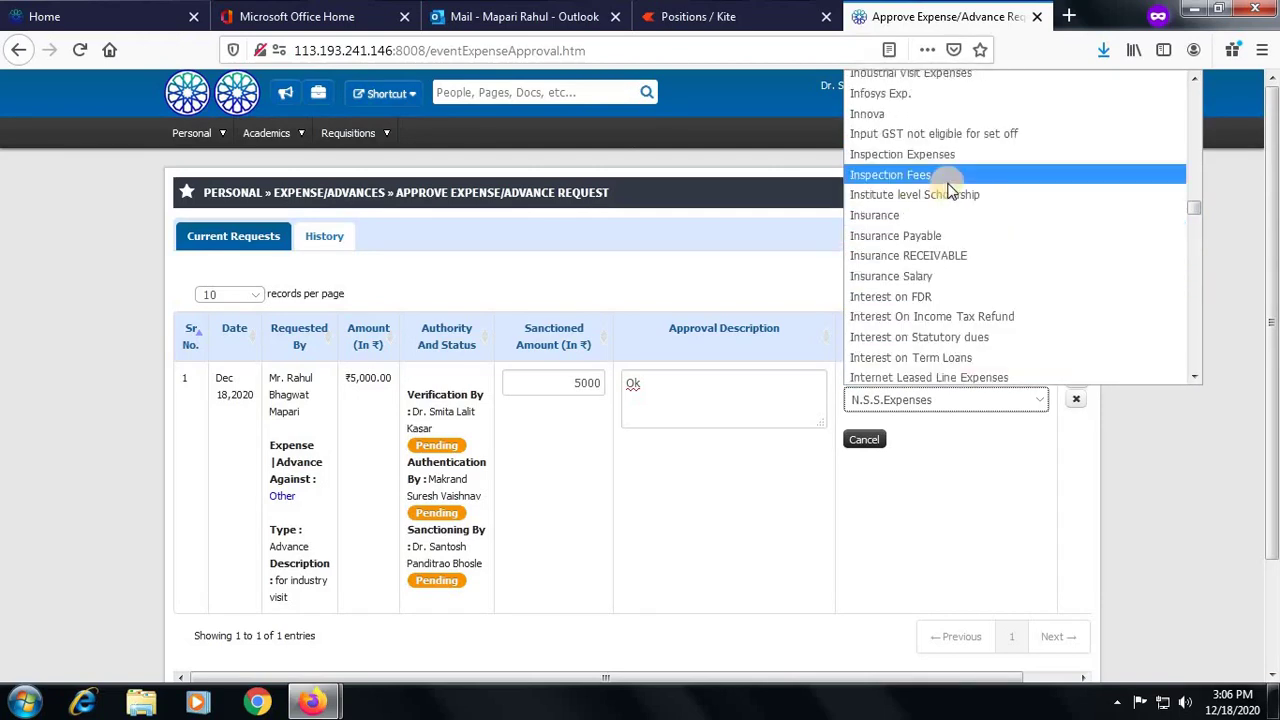
scroll(950, 188, "up", 2)
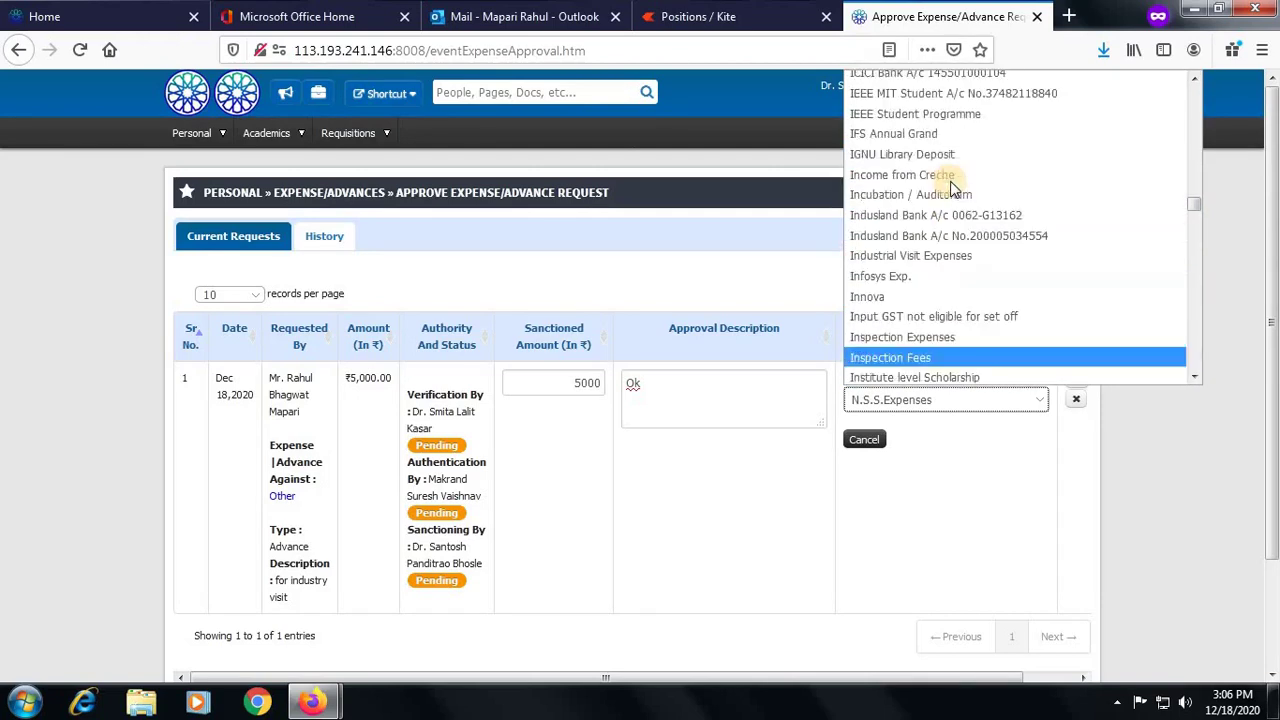
left_click(946, 256)
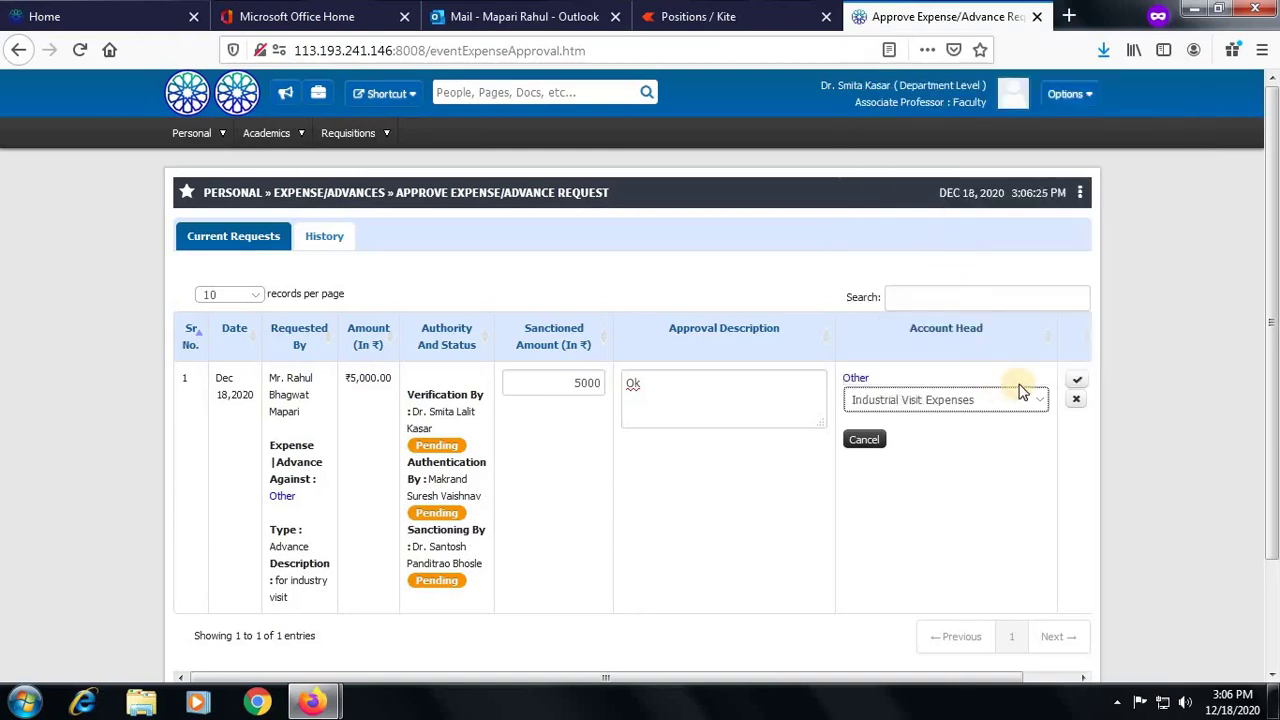
left_click(1079, 381)
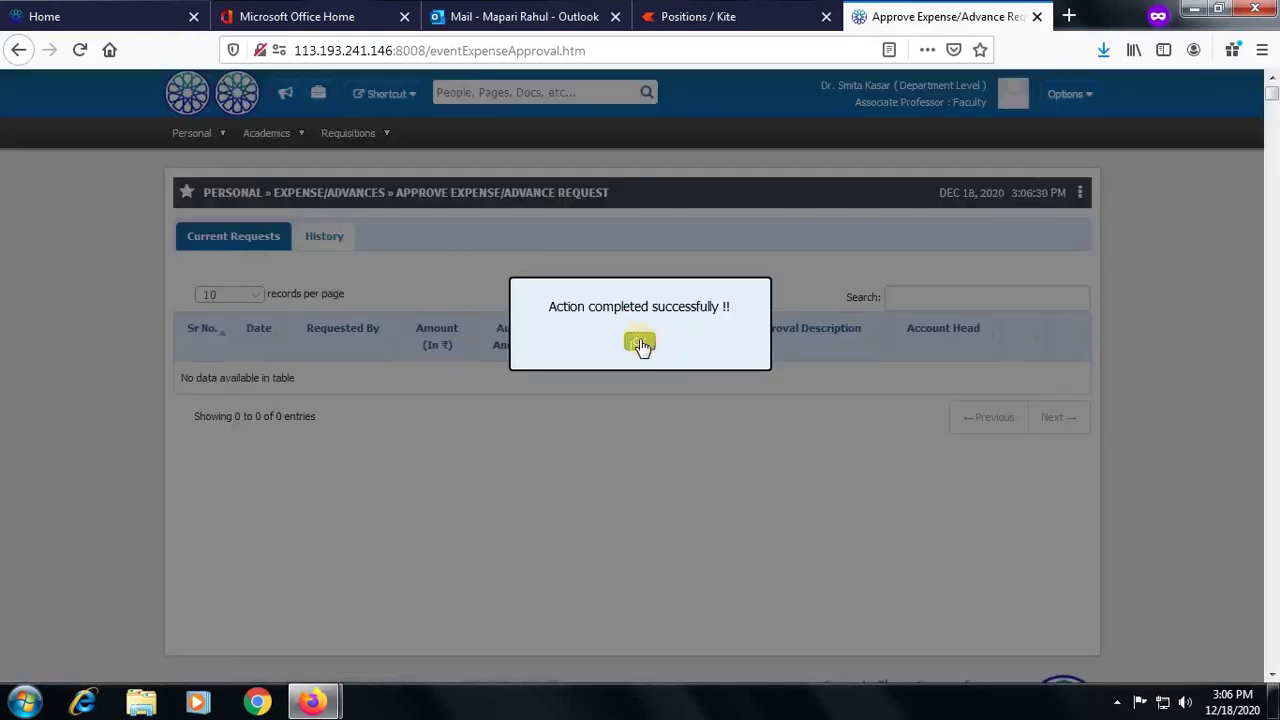
left_click(640, 343)
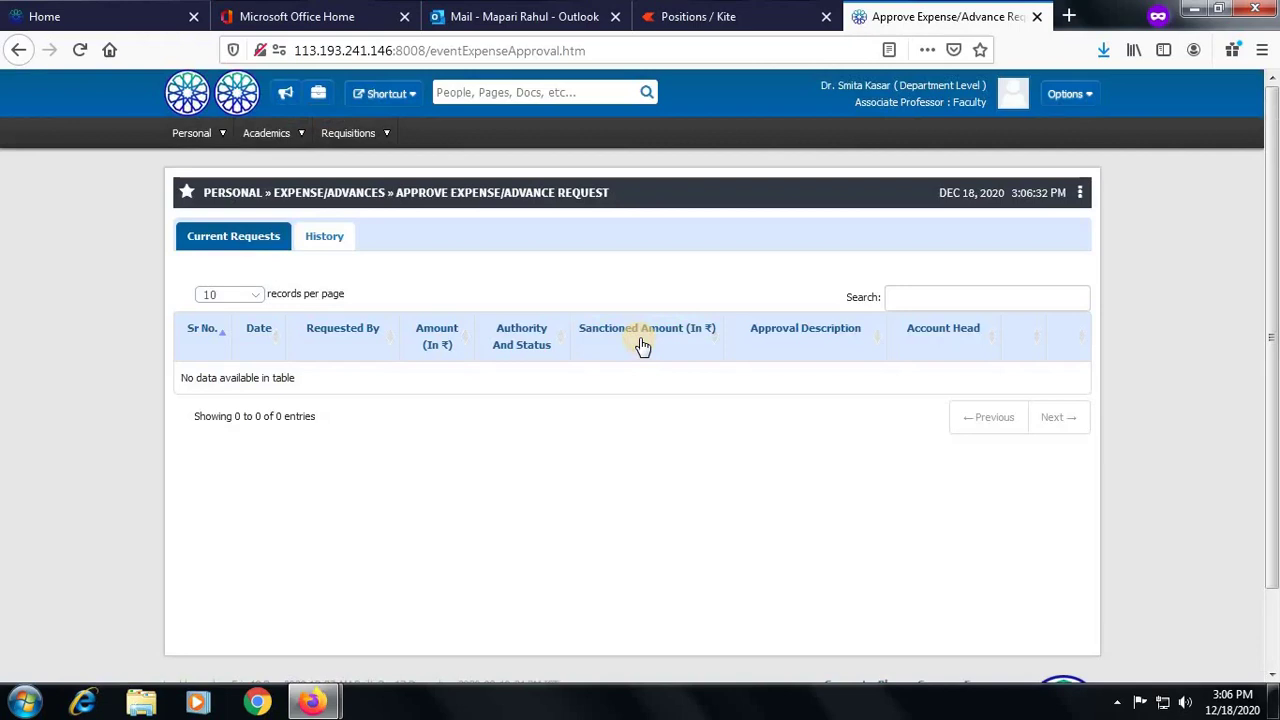
- Log out of the verifying authority's account and sign in as the authentication authority with the account password
left_click(1086, 96)
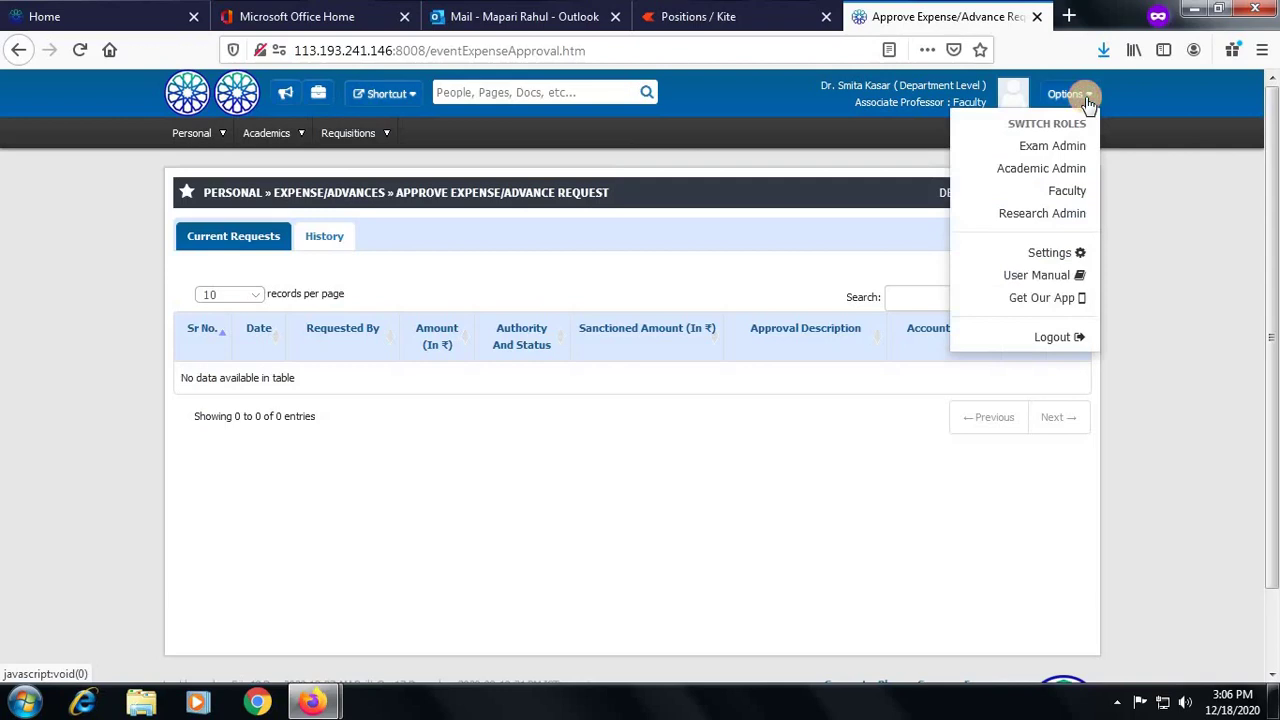
left_click(1060, 336)
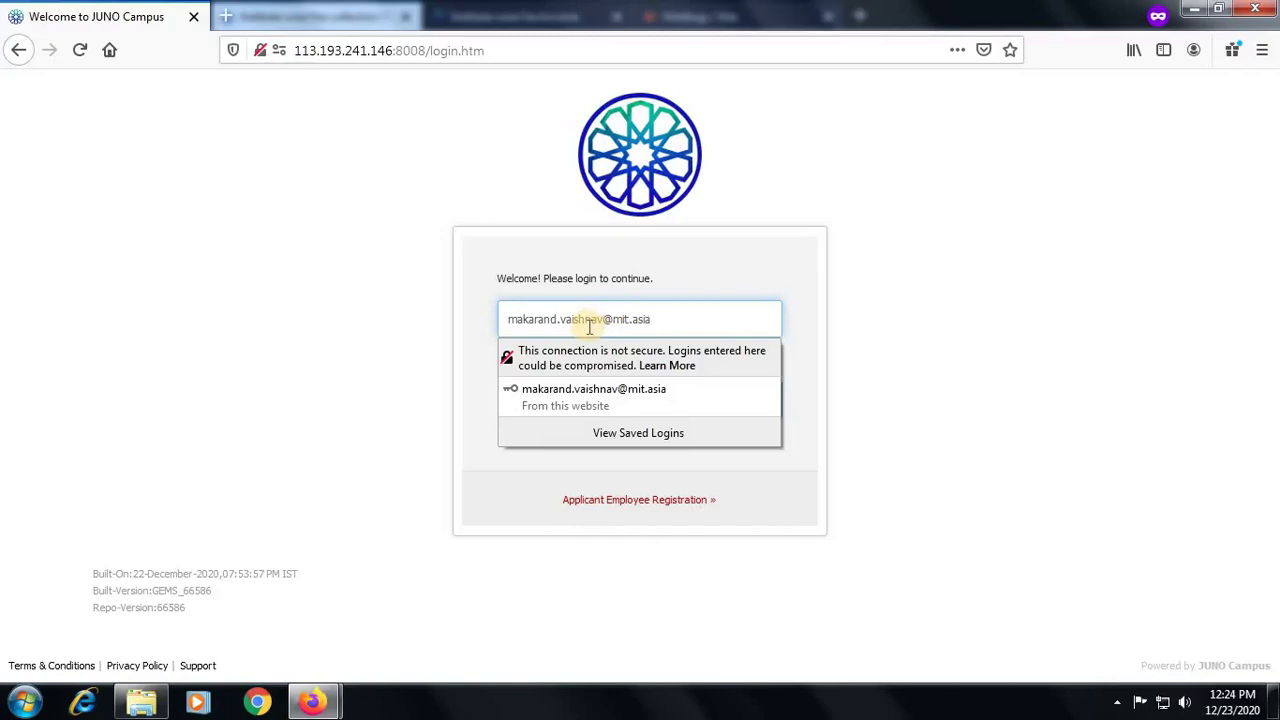
key("Tab")
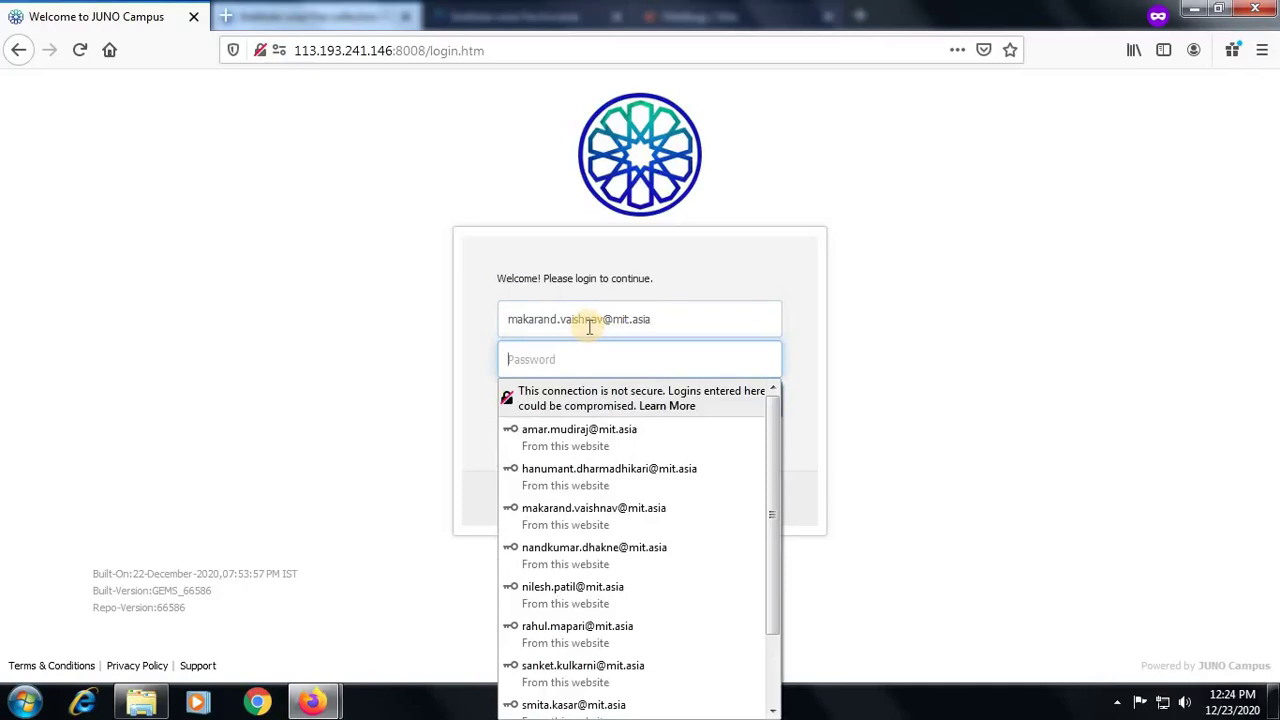
type("••")
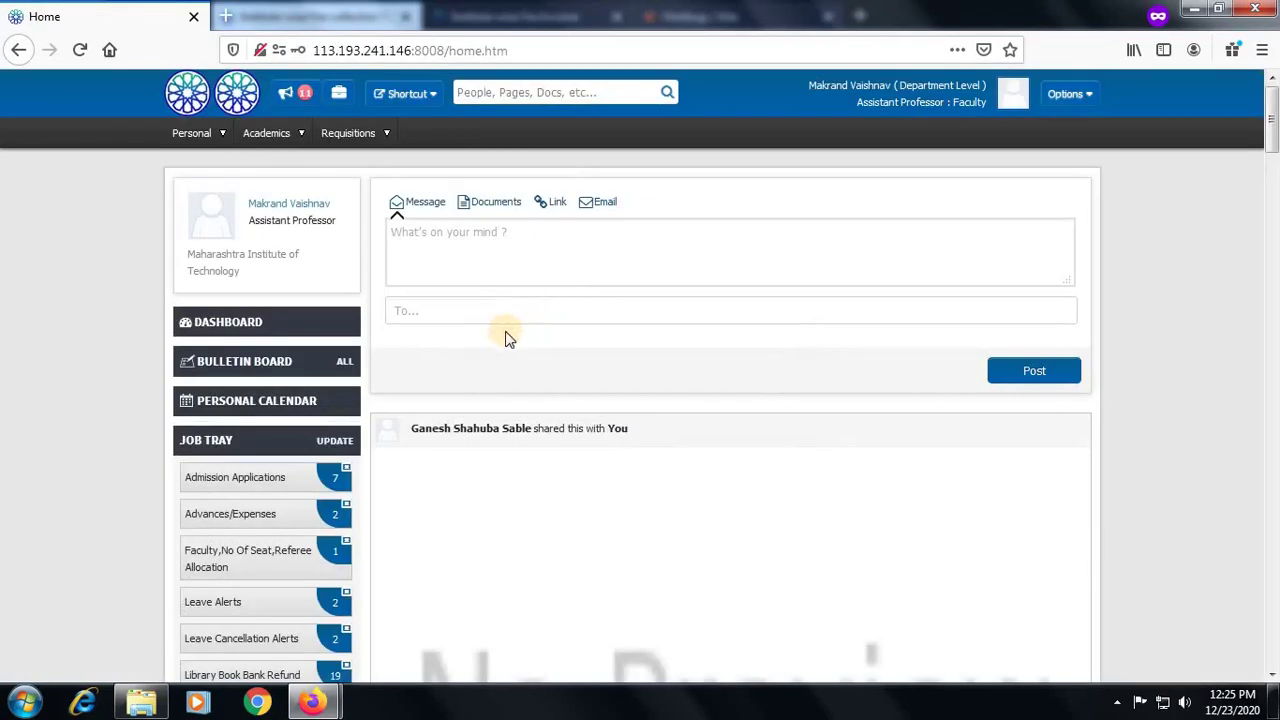
- Open the advance request dated 12:22 PM Dec 23, 2020 from the Advances/Expenses job tray and approve it with the description "ok"
left_click(255, 518)
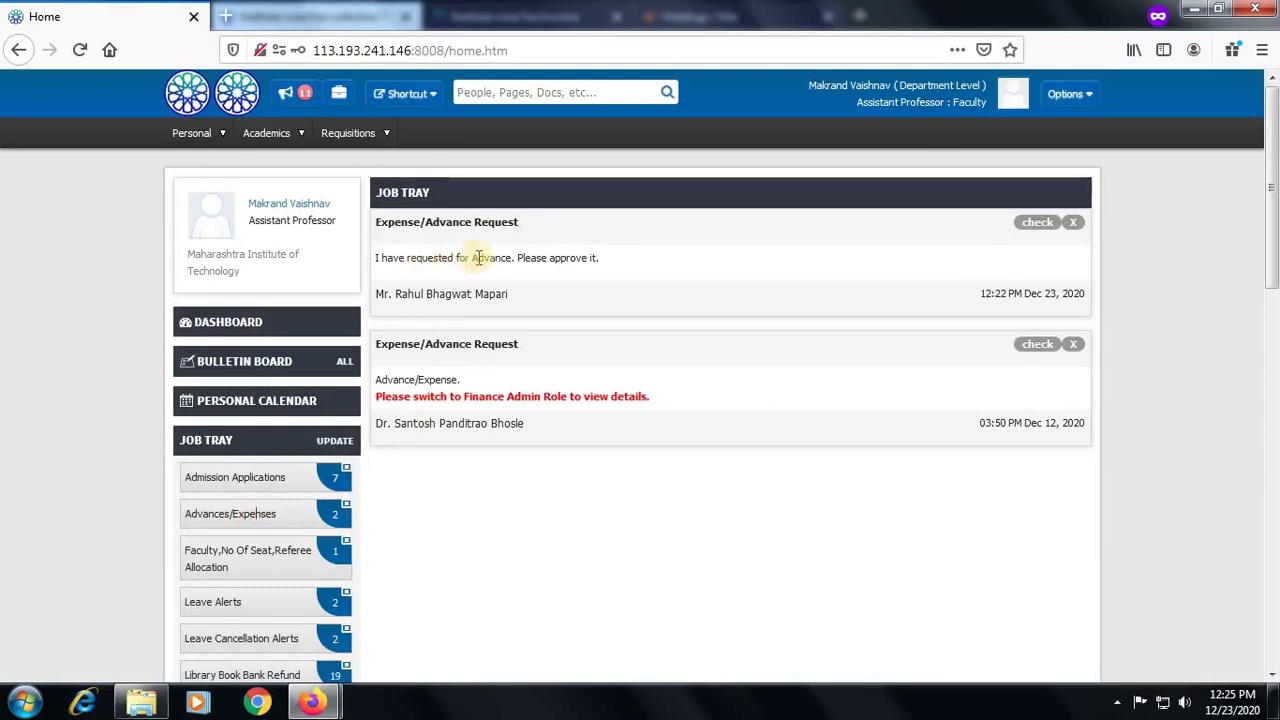
left_click_drag(393, 294, 611, 294)
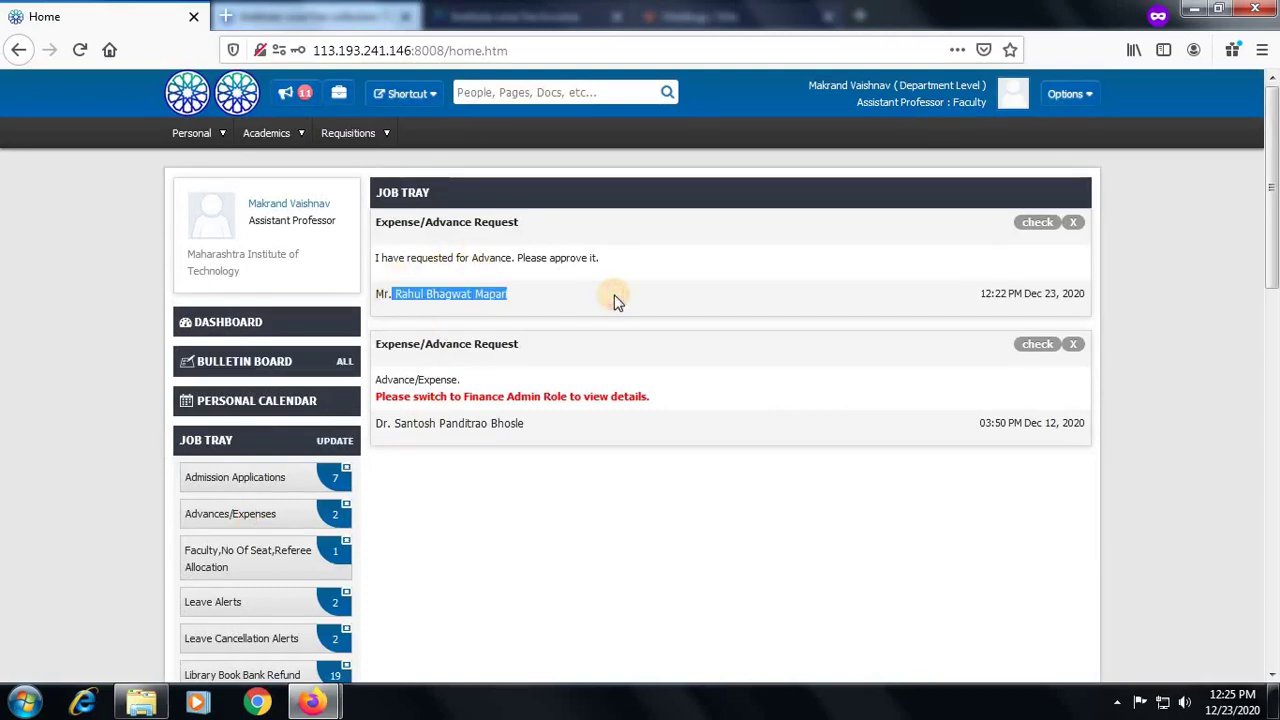
left_click(1035, 228)
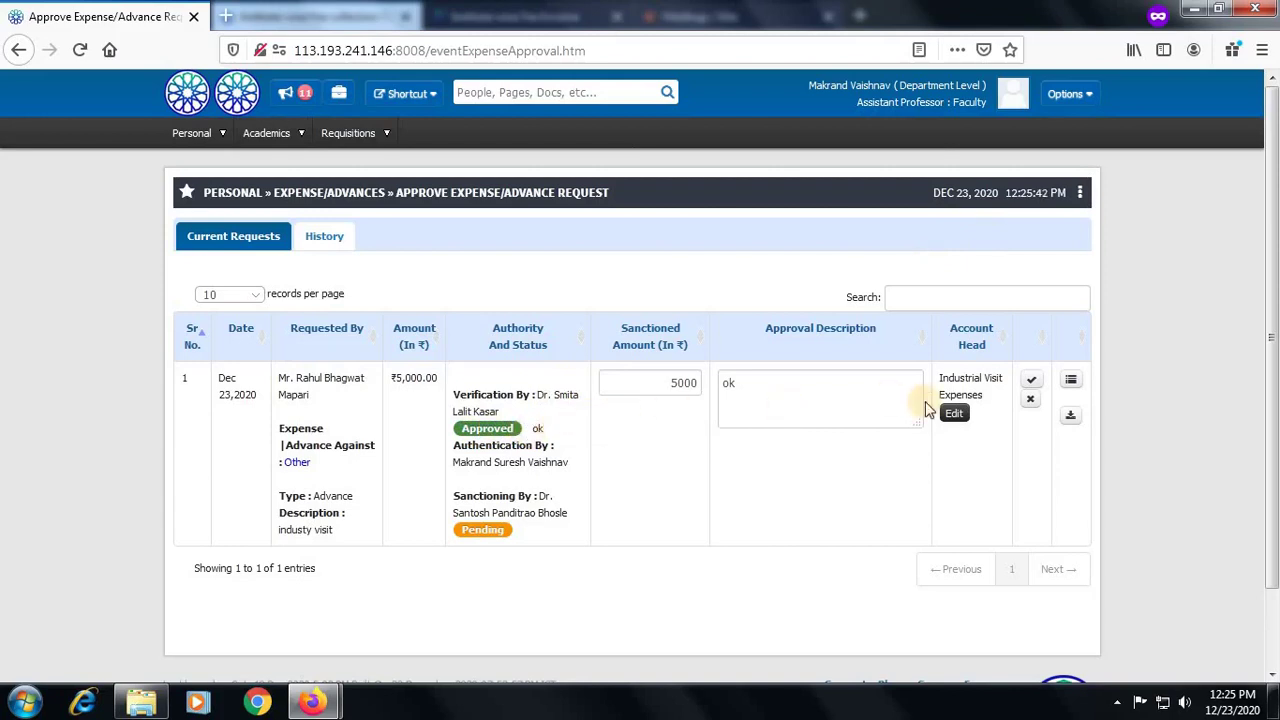
left_click(1028, 380)
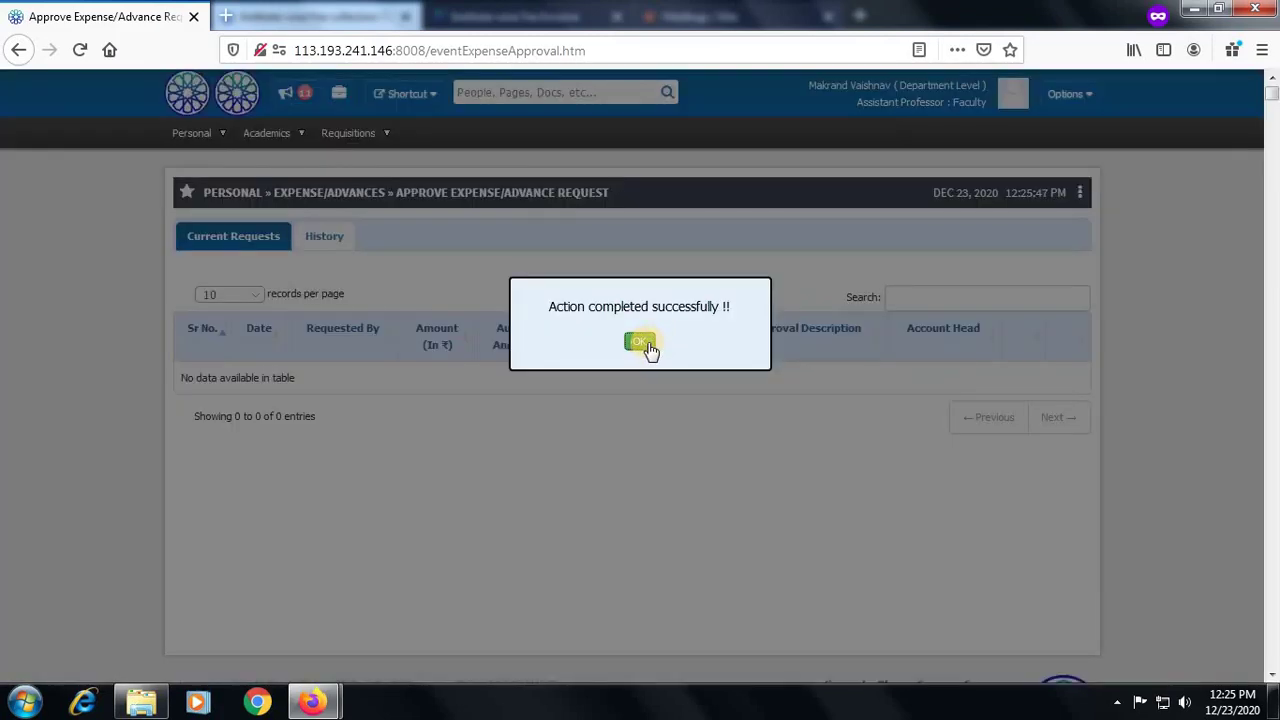
- As the sanctioning authority, open the advance request dated 12:25 PM Dec 23, 2020 from the Advances/Expenses job tray and approve it with description "ok"
left_click(641, 343)
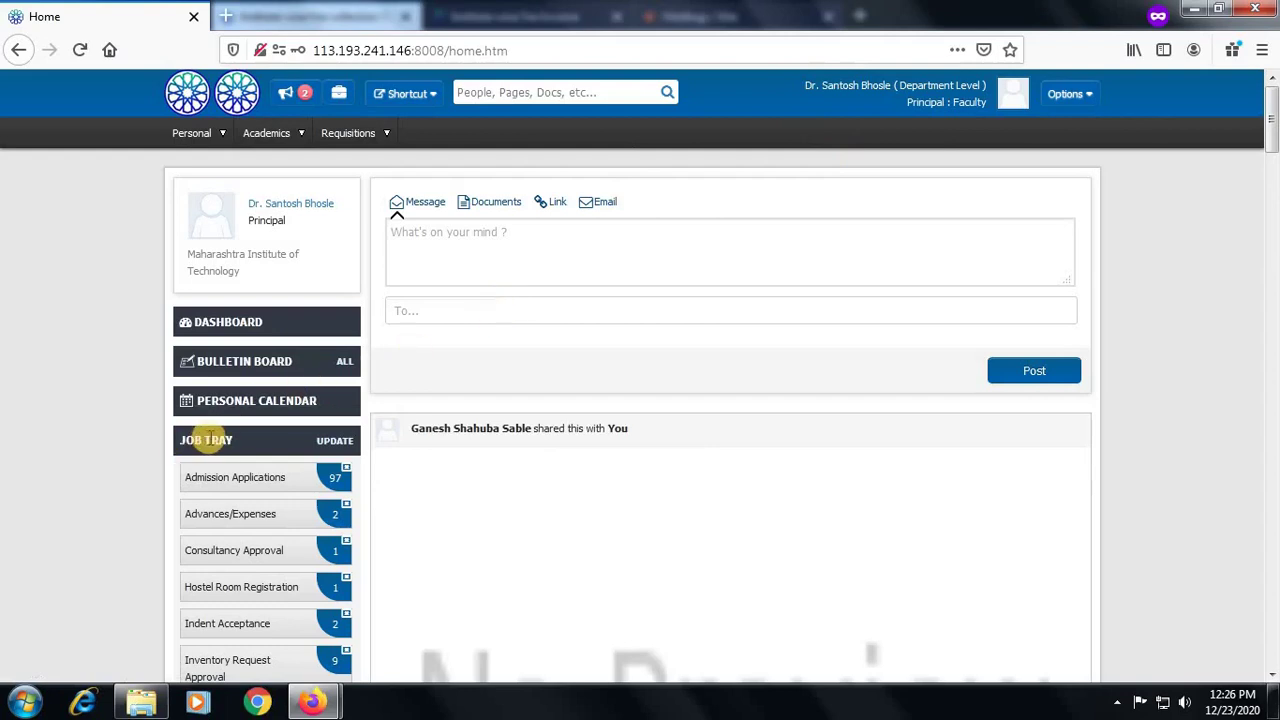
left_click(233, 519)
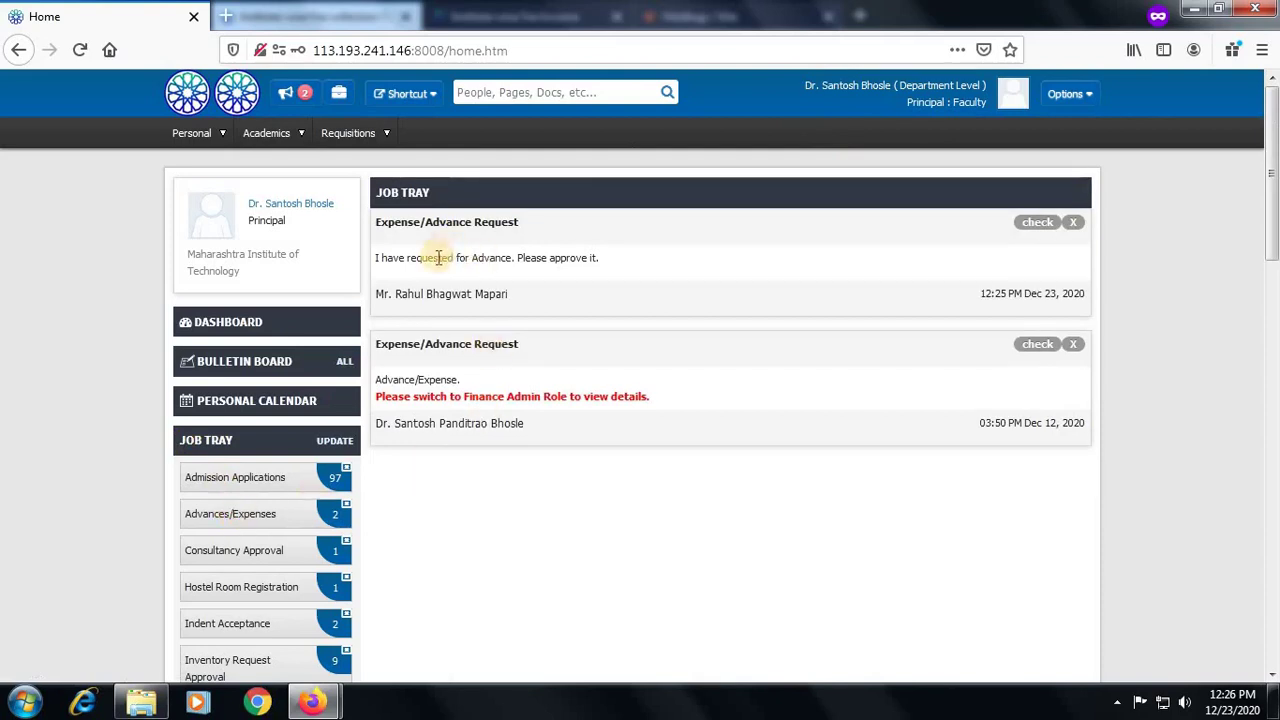
left_click_drag(438, 257, 1029, 251)
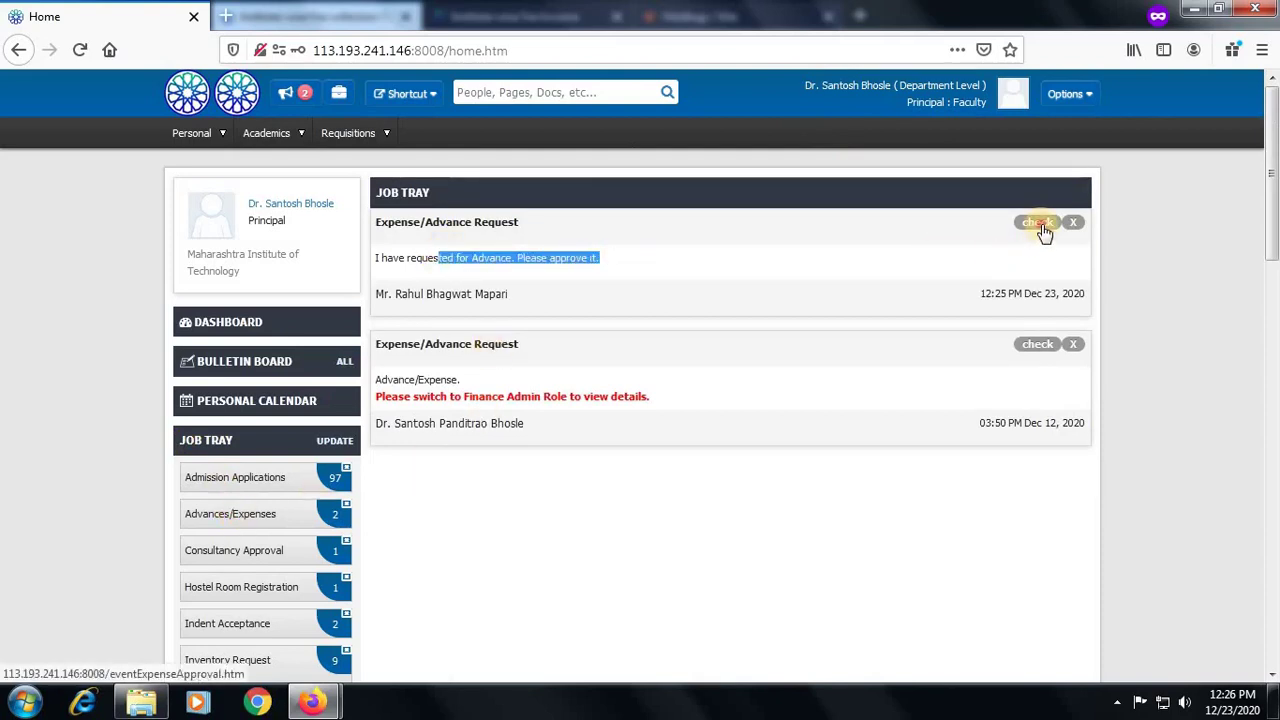
left_click(1040, 225)
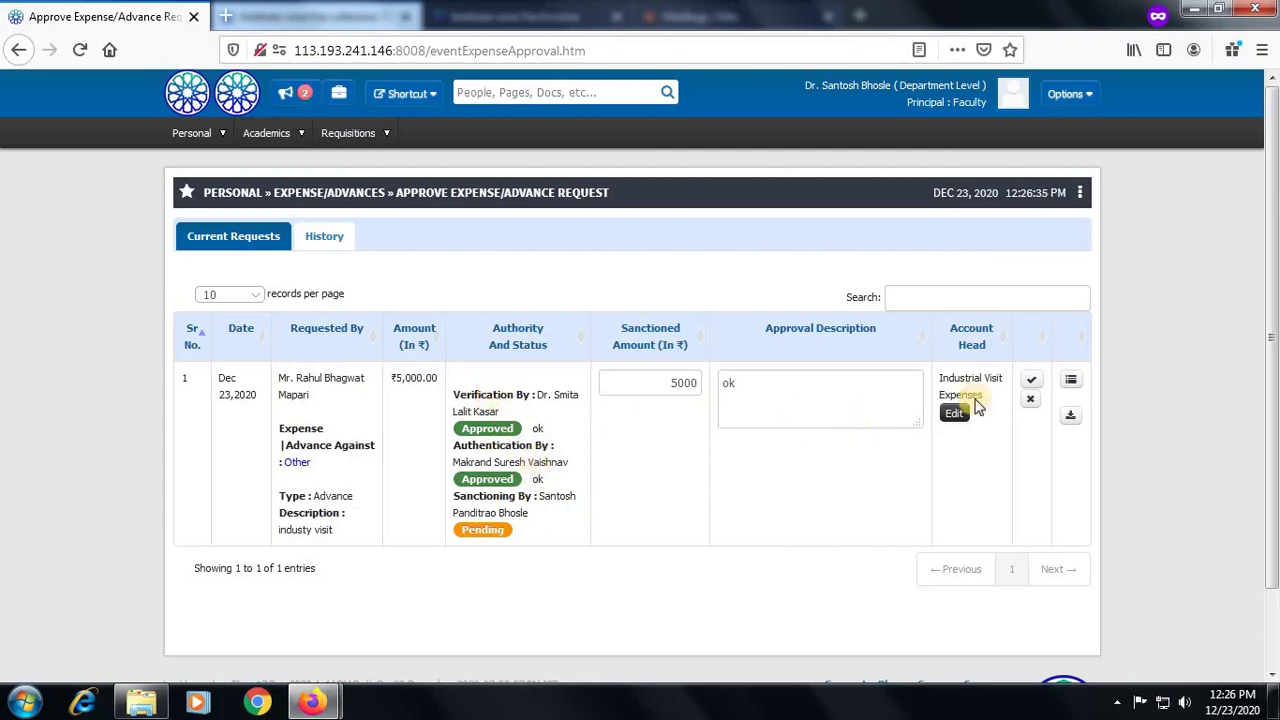
left_click(1033, 383)
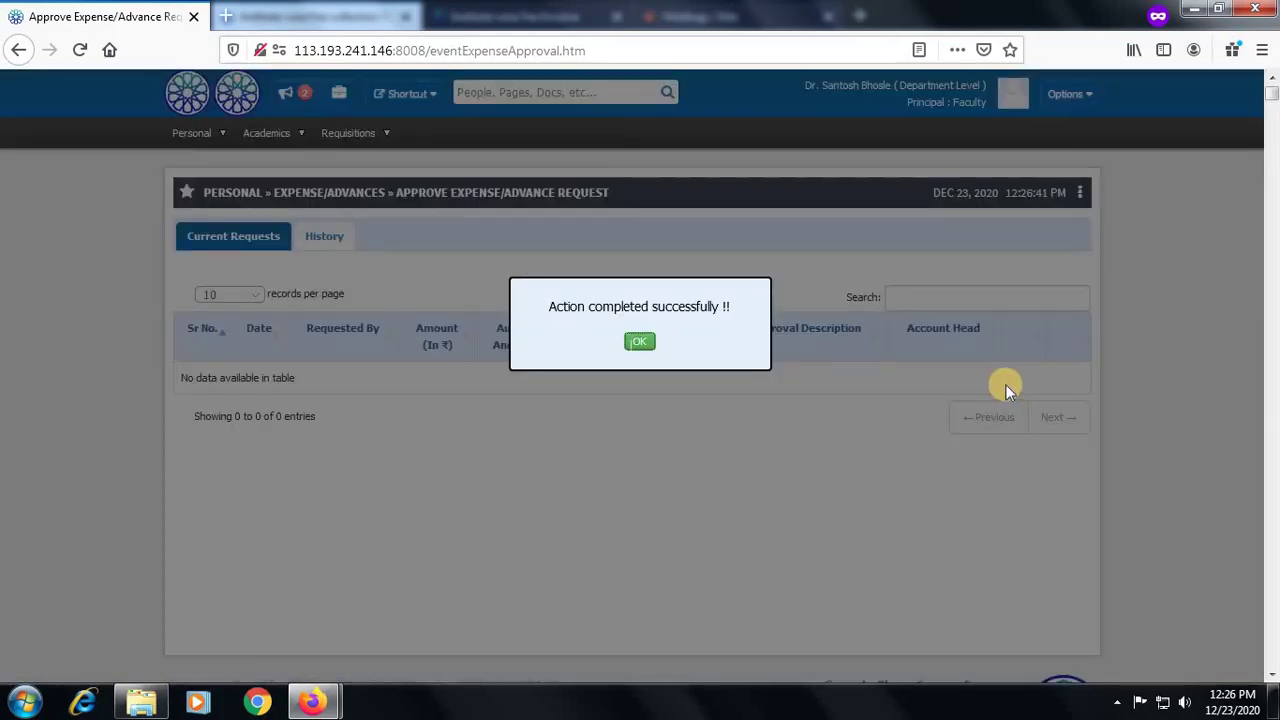
left_click(638, 346)
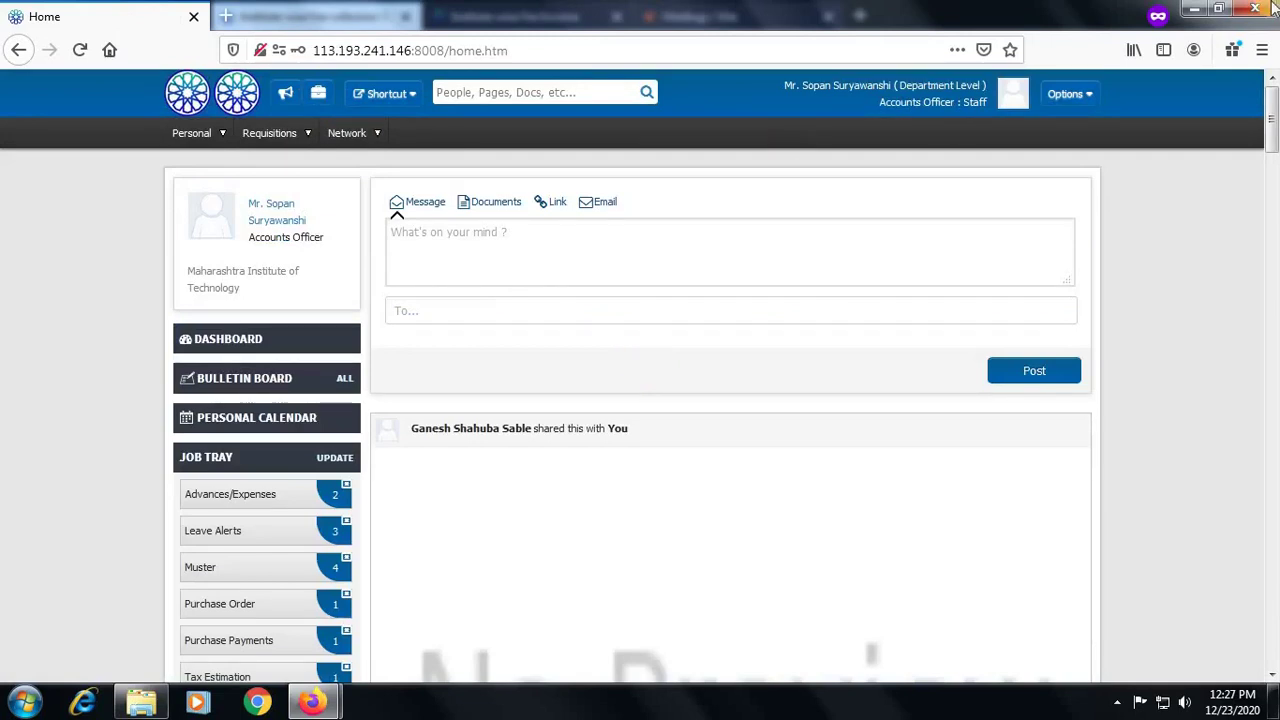
- Switch the accounts officer to the Finance Admin role and open the 12:26 PM Dec 23, 2020 request from the Advances/Expenses job tray
left_click(1073, 98)
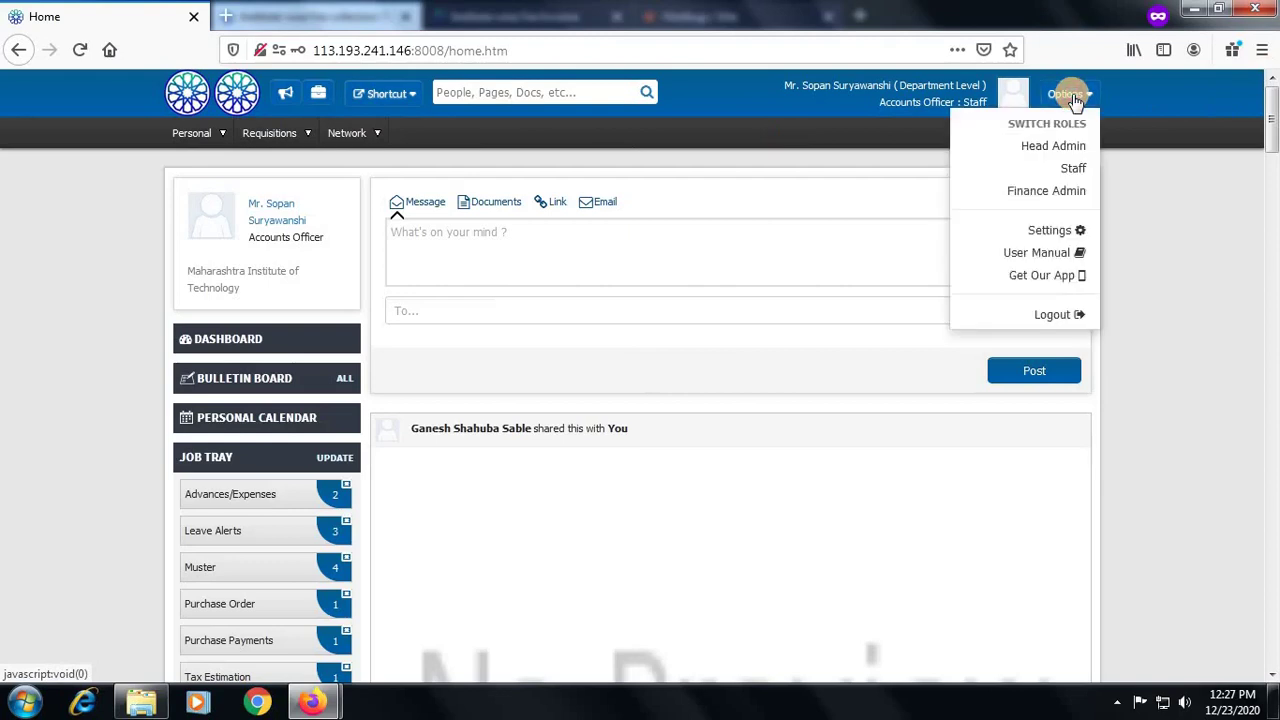
left_click(1050, 191)
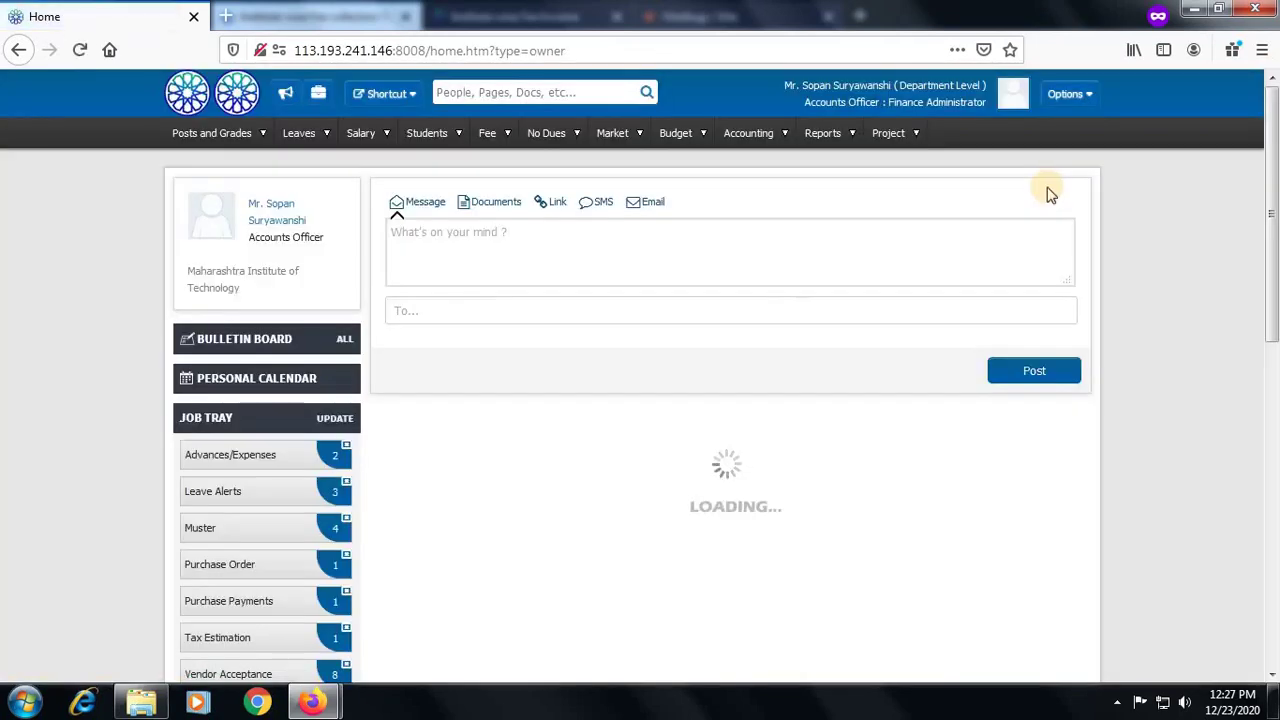
left_click(270, 458)
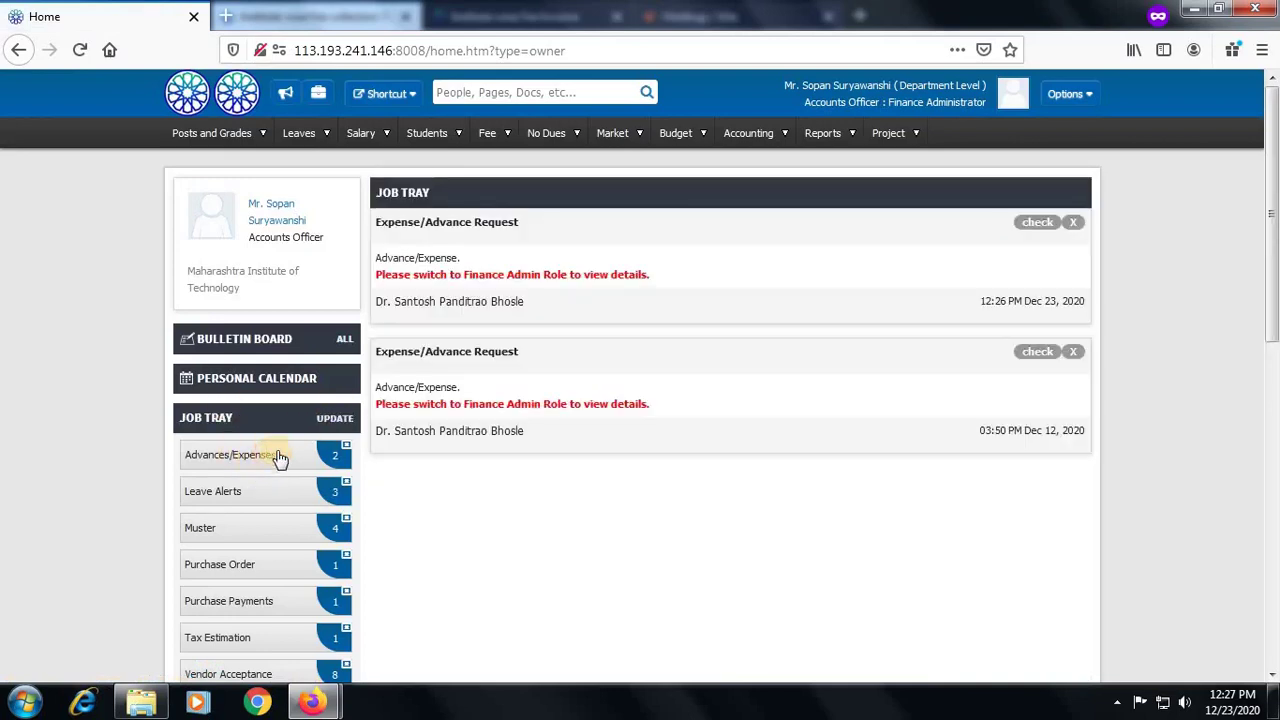
left_click(1037, 224)
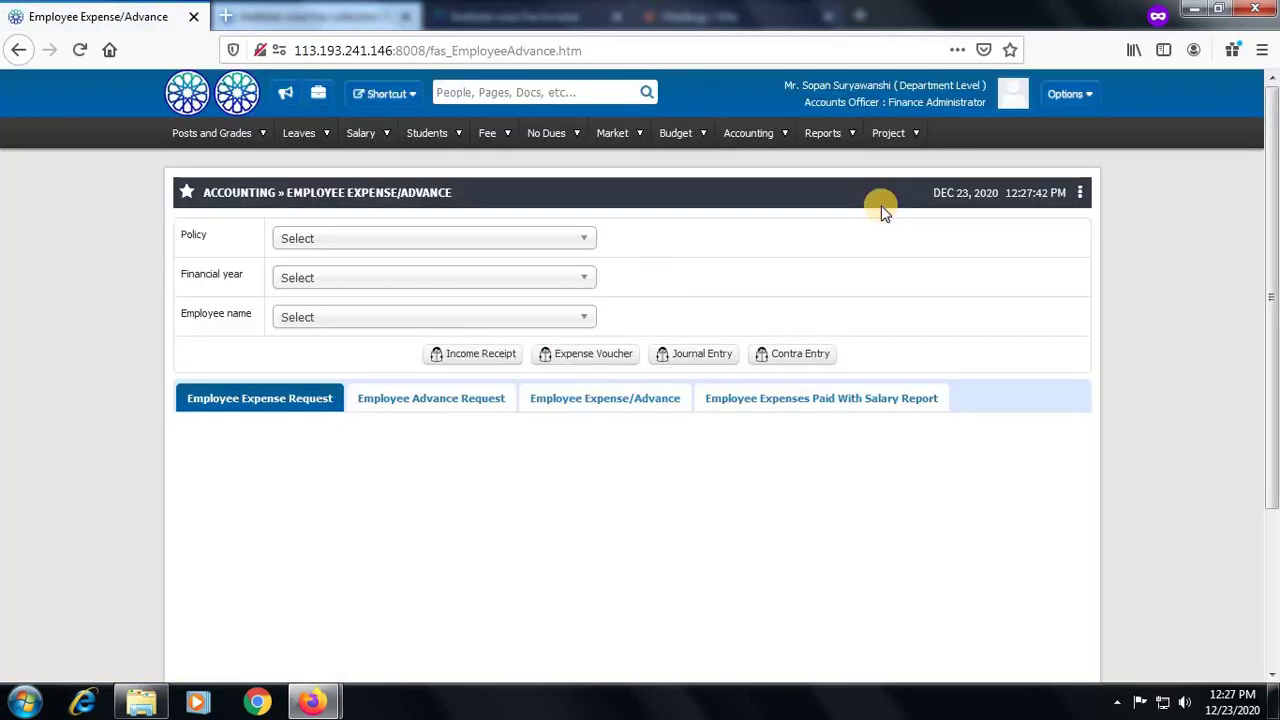
- Set the policy to Maharashtra Institute of Technology and find the ₹5,000 industry visit request among the employee advance requests
left_click(440, 242)
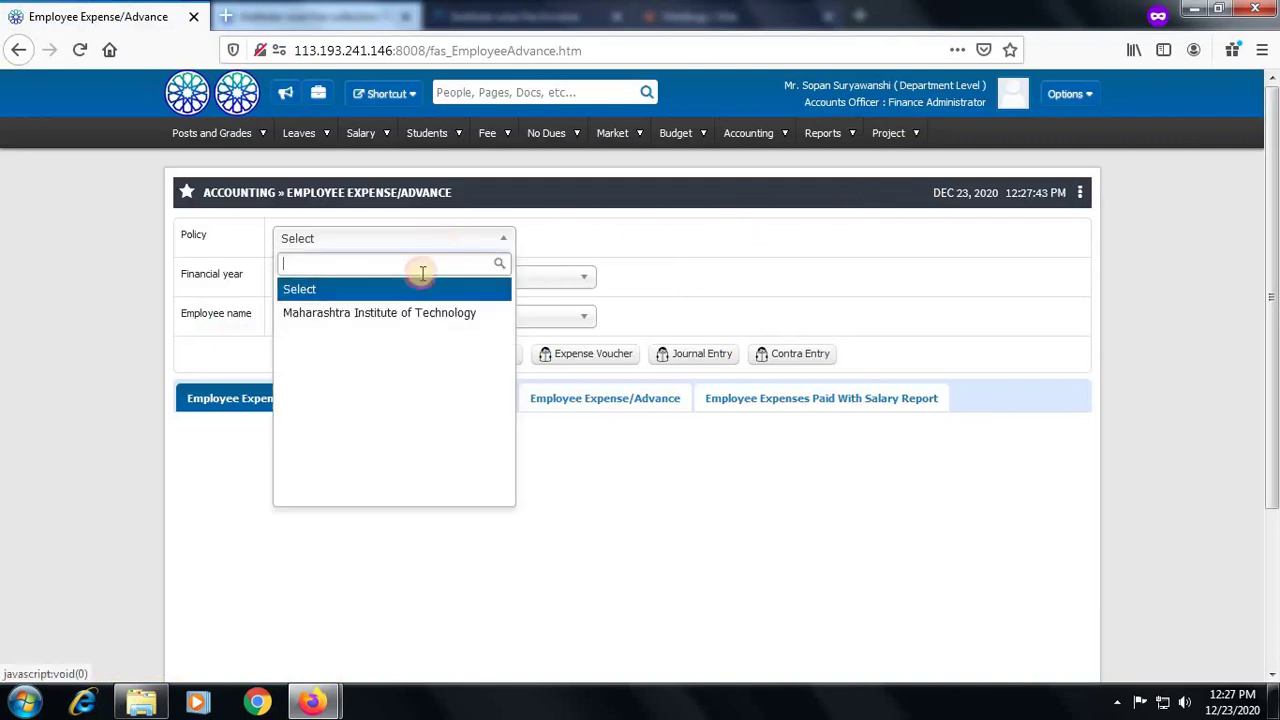
left_click(408, 316)
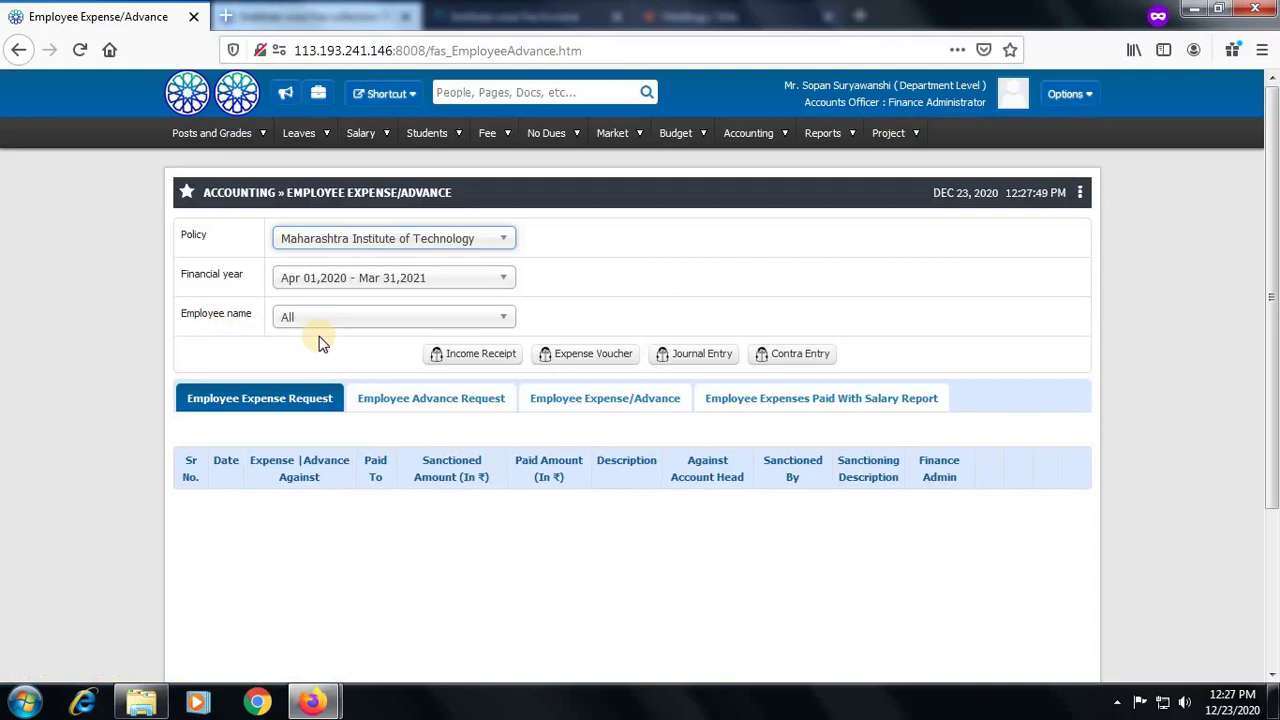
left_click(443, 402)
scroll(434, 397, "down", 3)
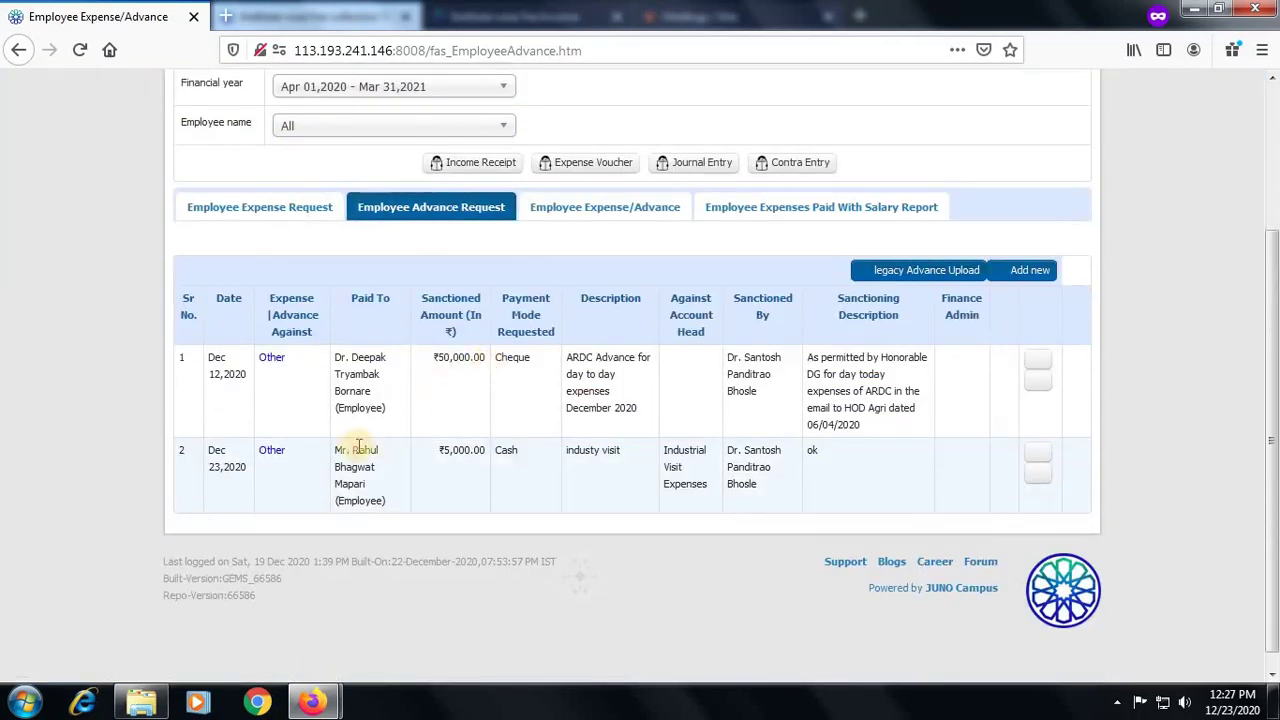
left_click_drag(340, 453, 384, 490)
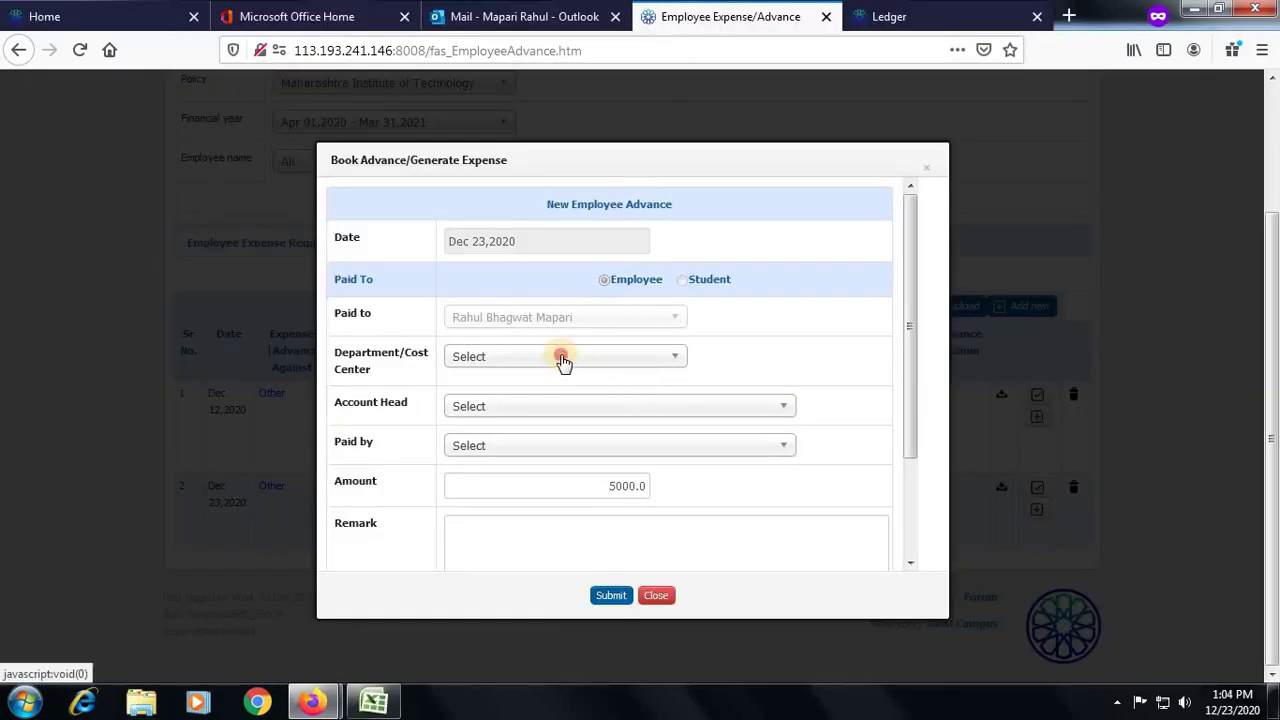
- Set the new employee advance's department/cost center to CSE and its account head to the requesting employee's own account
left_click(560, 360)
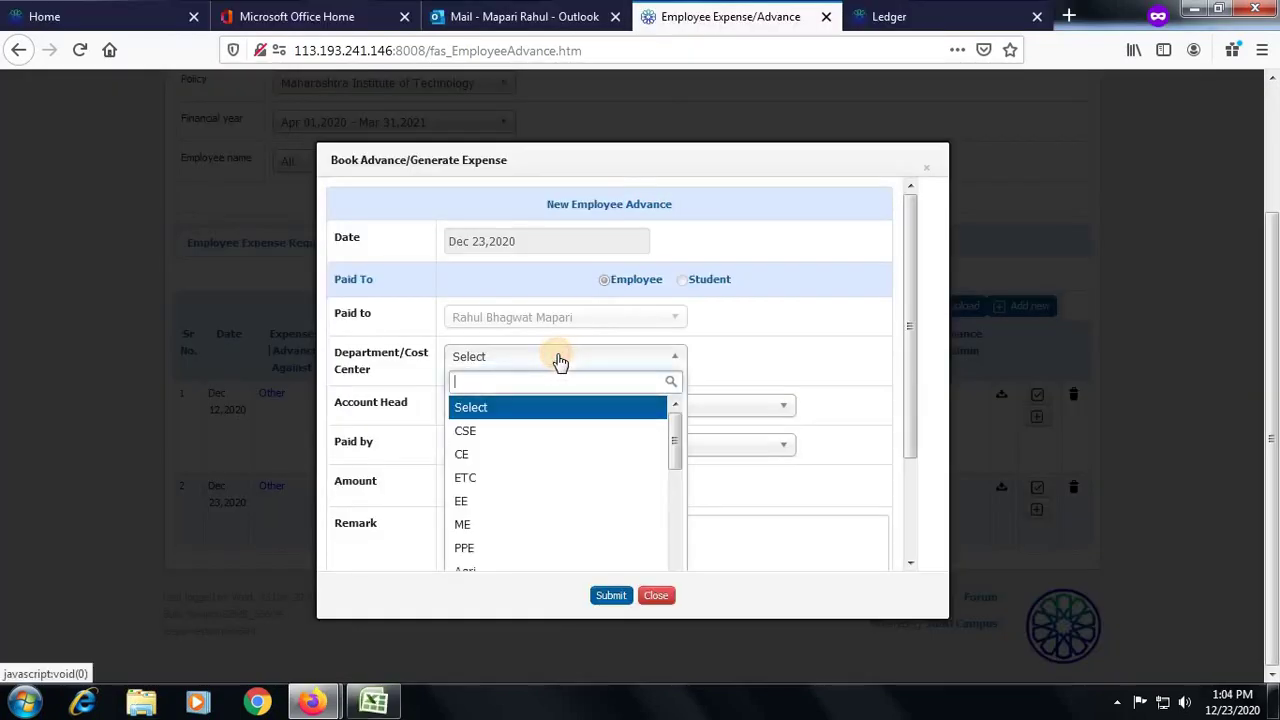
left_click(534, 432)
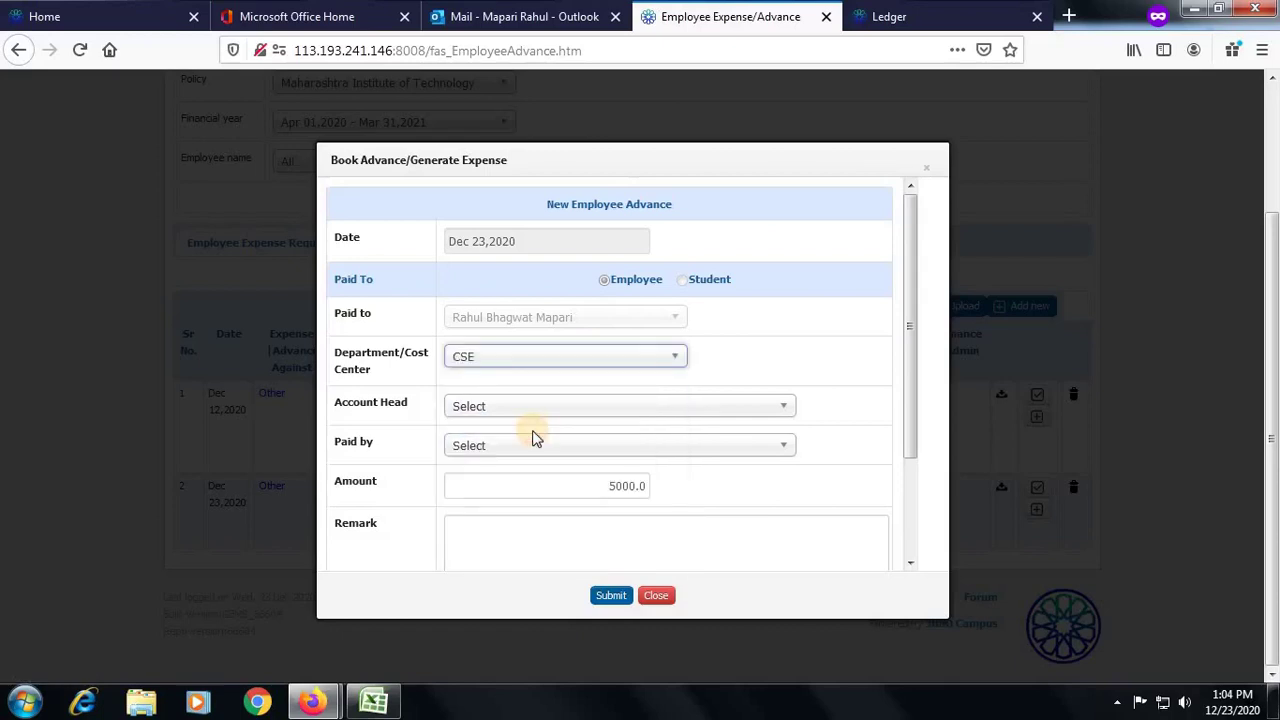
left_click(546, 413)
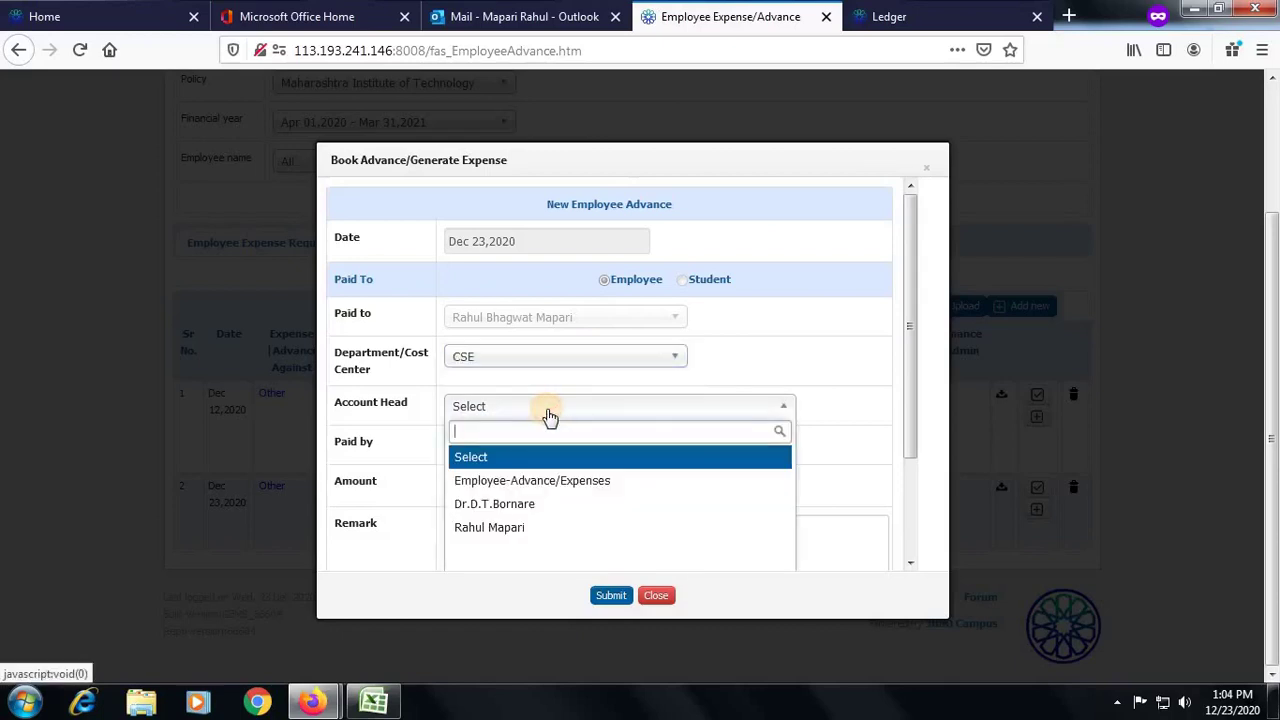
left_click(508, 530)
- Choose the first State Bank of India account as the payment source, review the remark and submit the ₹5,000 employee advance
left_click(565, 450)
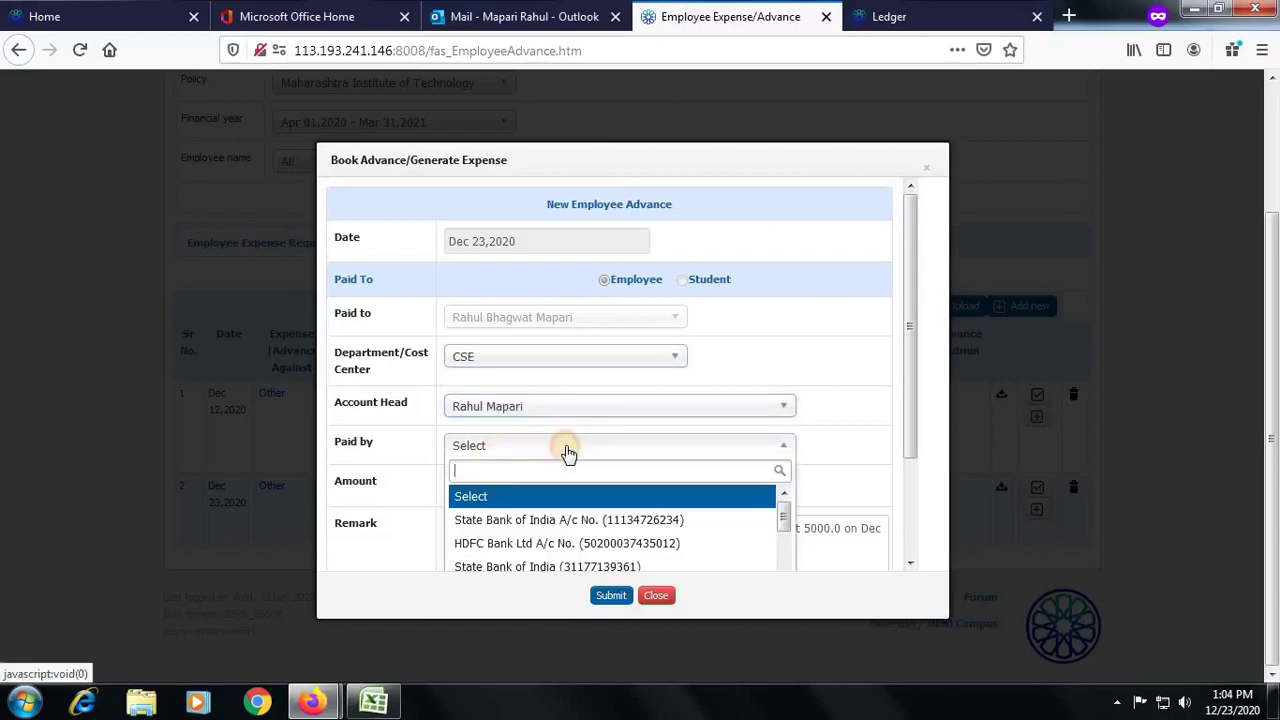
scroll(634, 434, "down", 1)
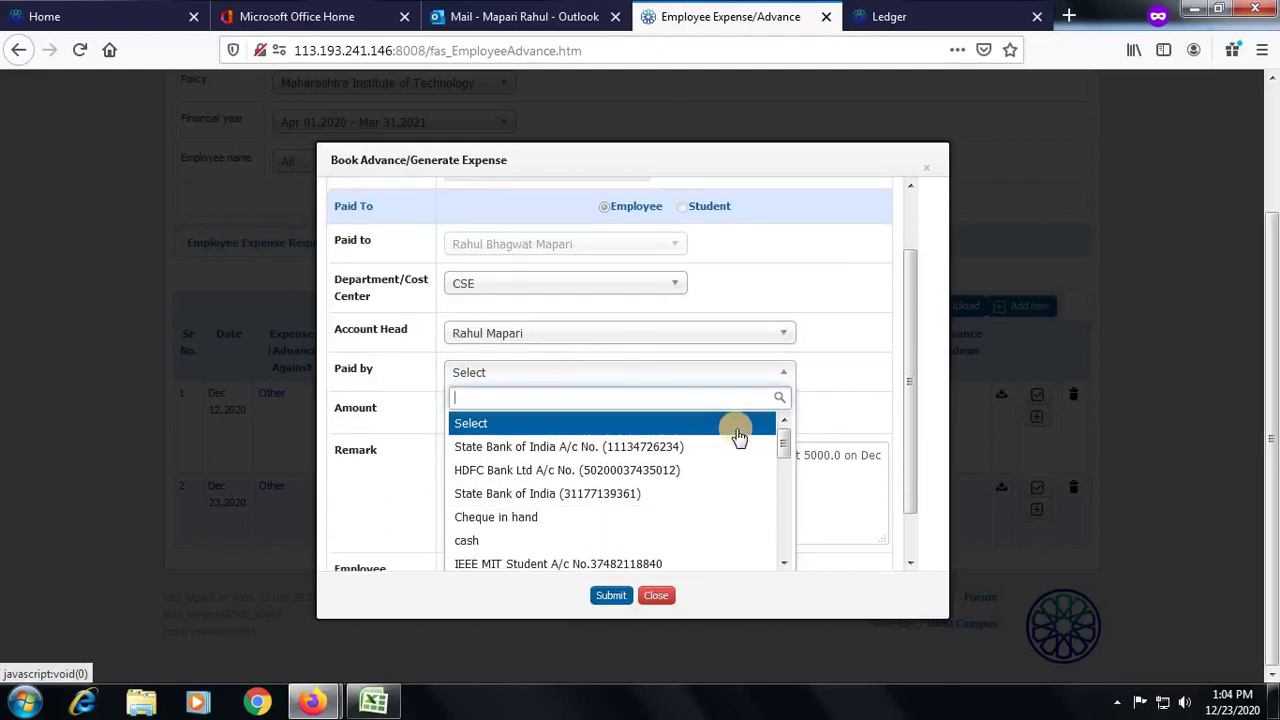
left_click(589, 452)
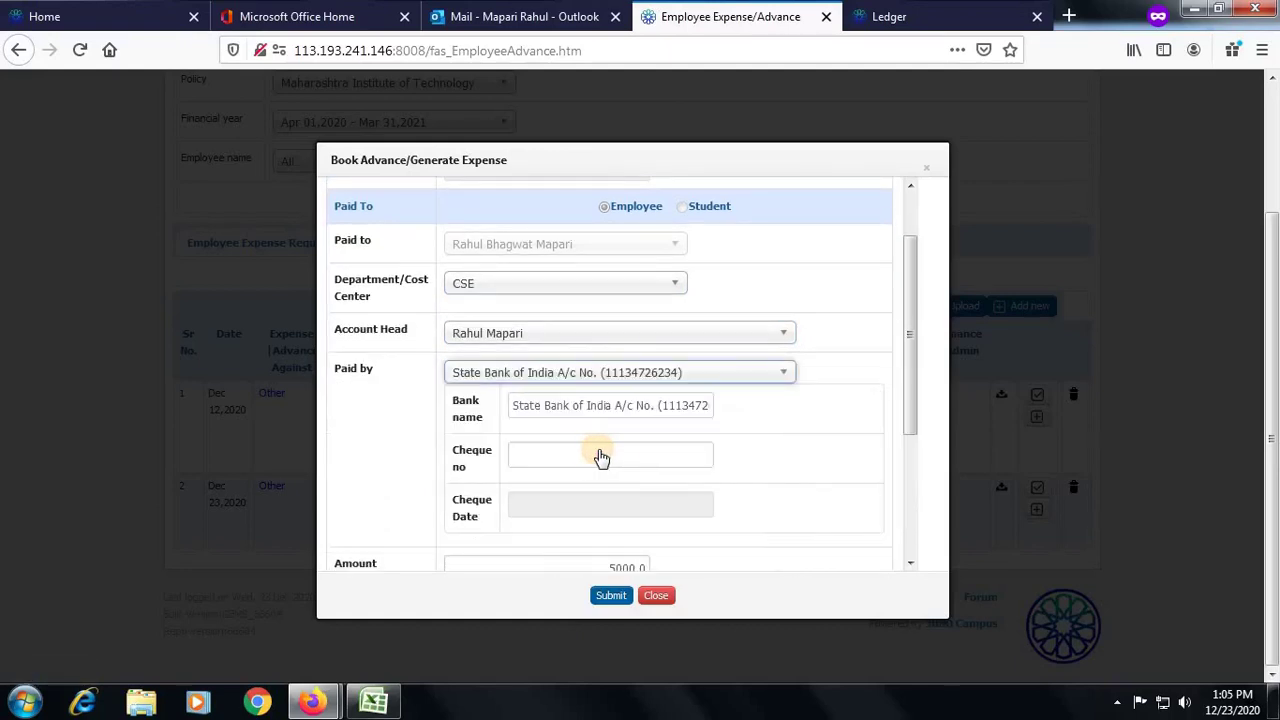
scroll(638, 486, "down", 2)
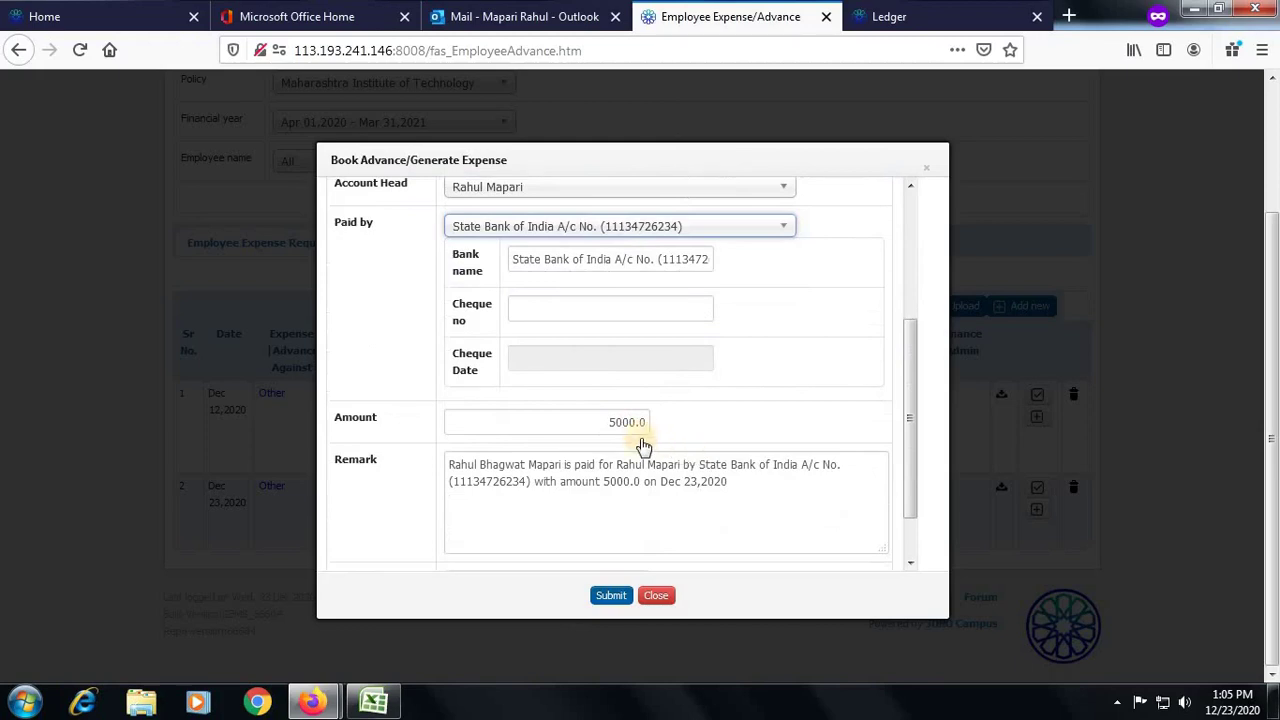
scroll(640, 434, "up", 1)
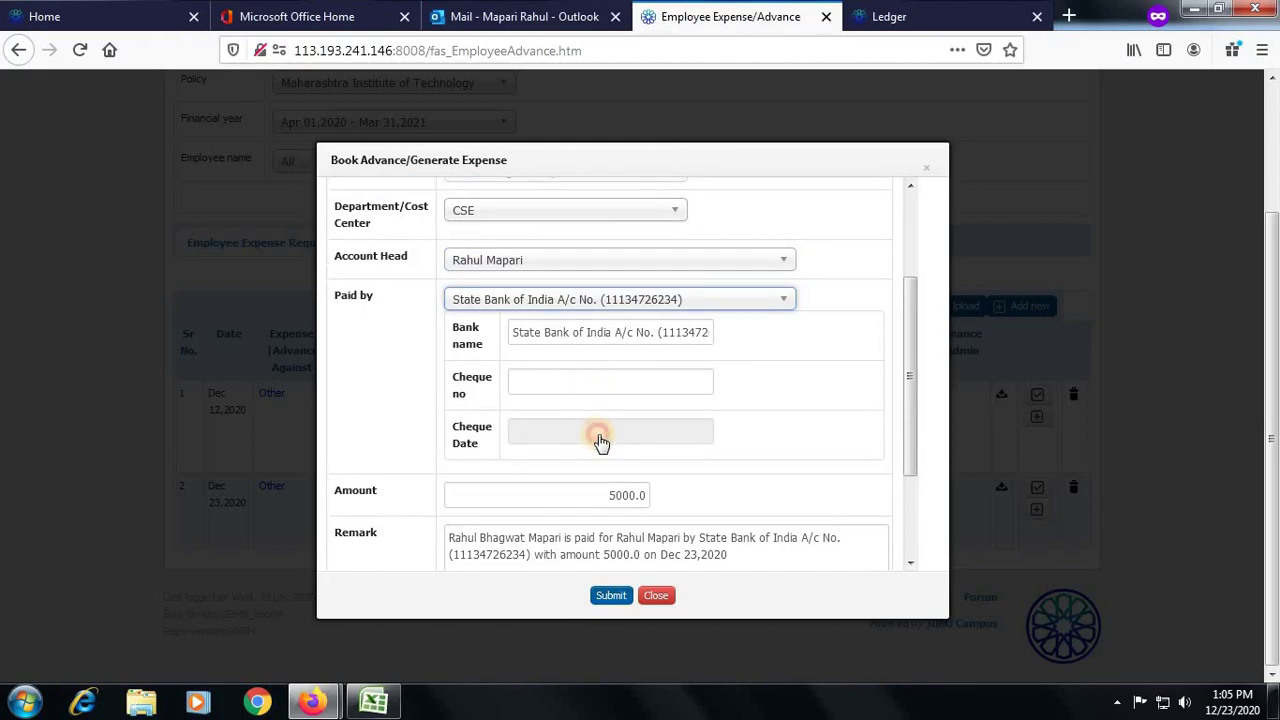
scroll(555, 470, "down", 3)
left_click(745, 419)
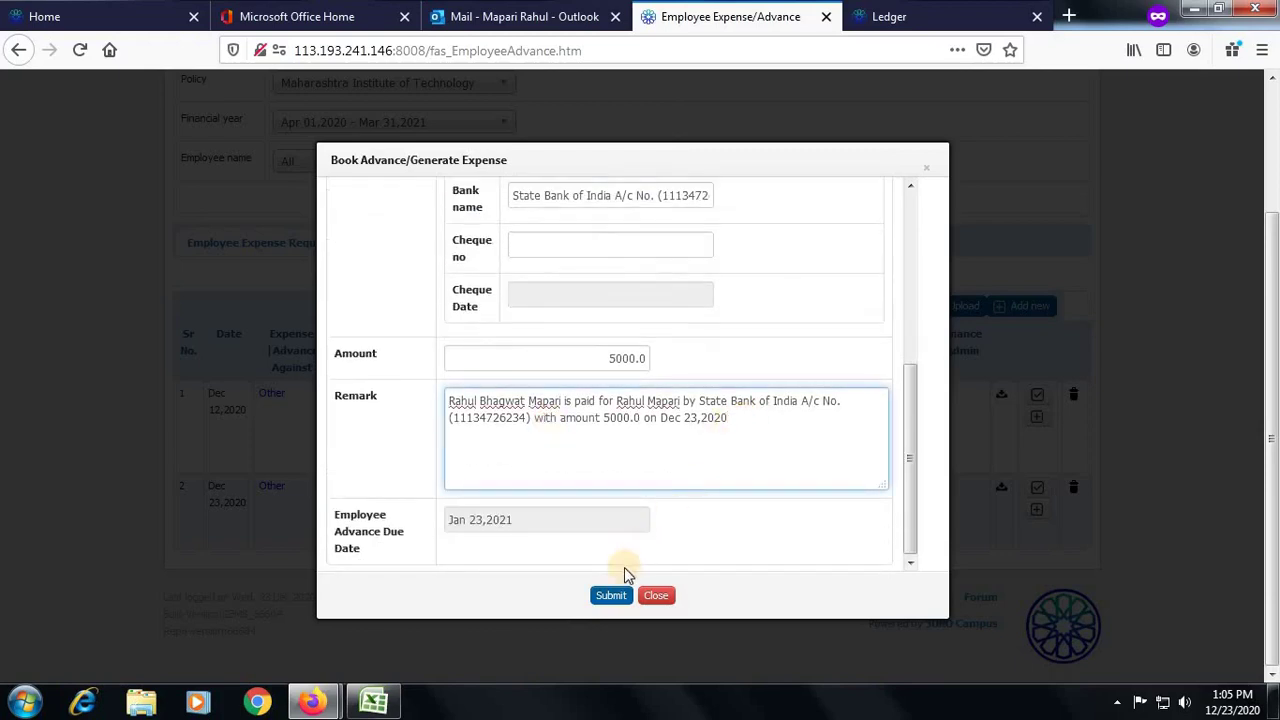
left_click(611, 596)
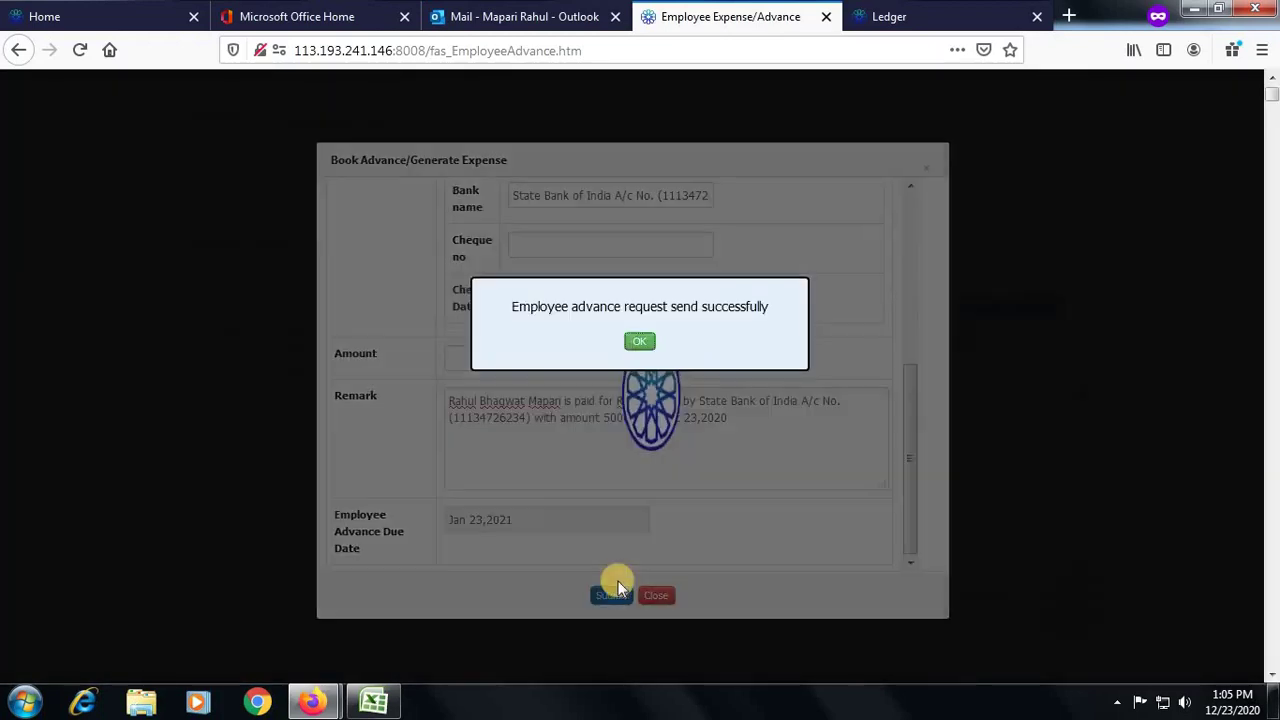
left_click(643, 342)
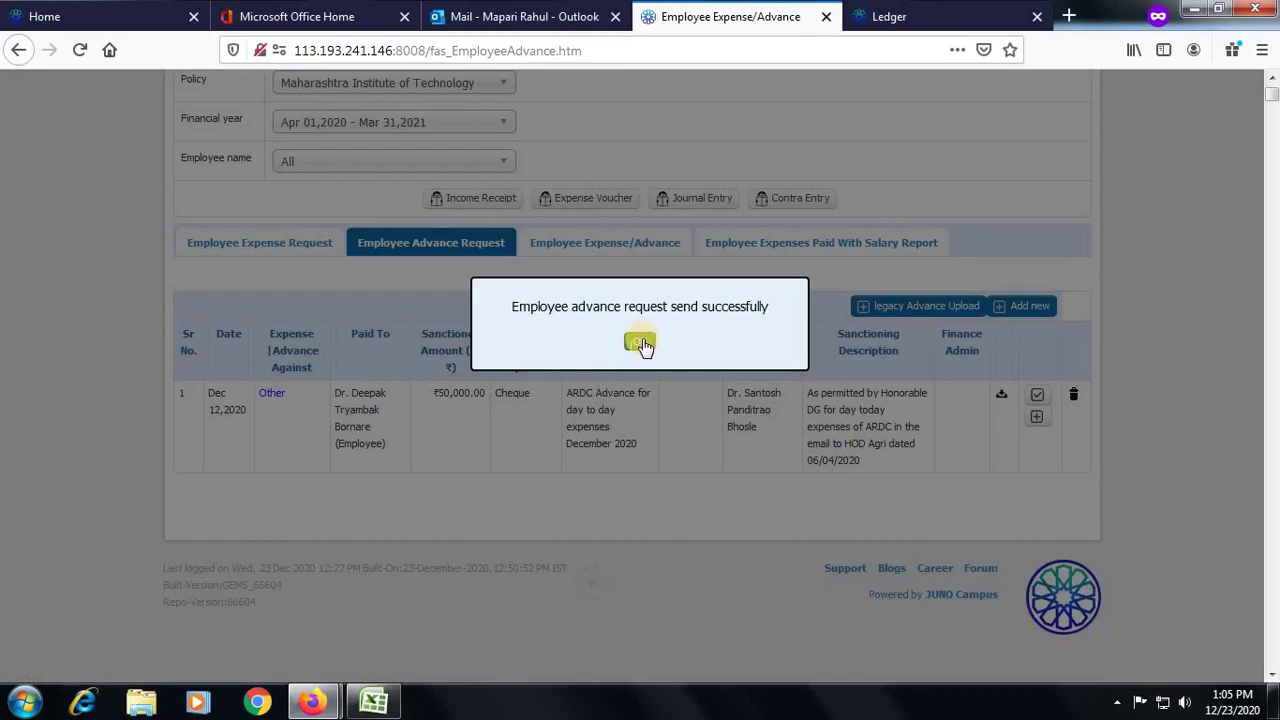
left_click(641, 343)
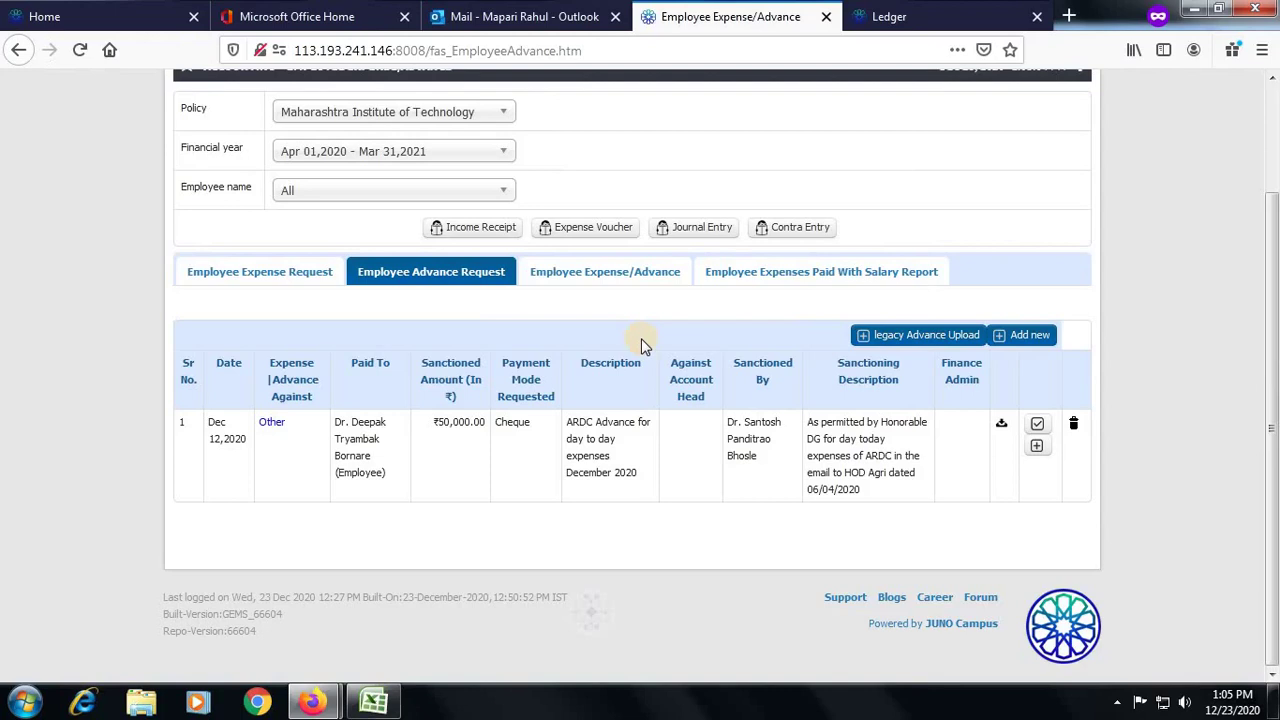
key("super")
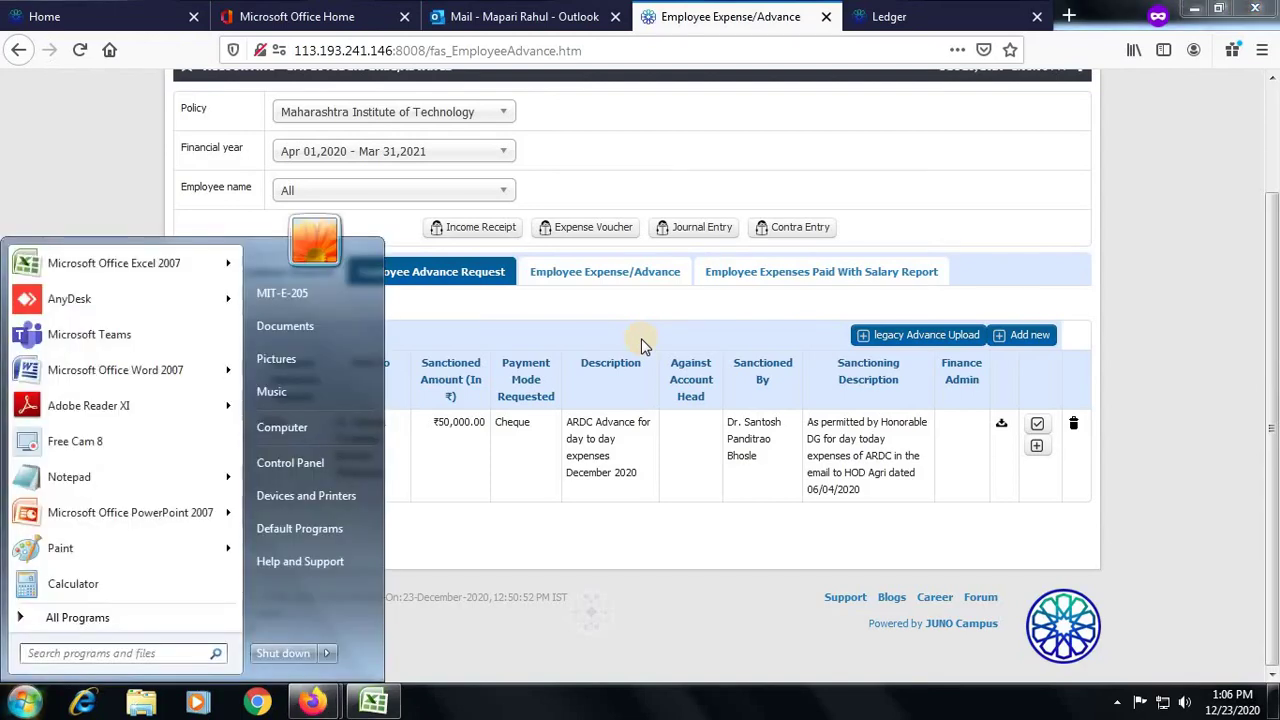
key("super")
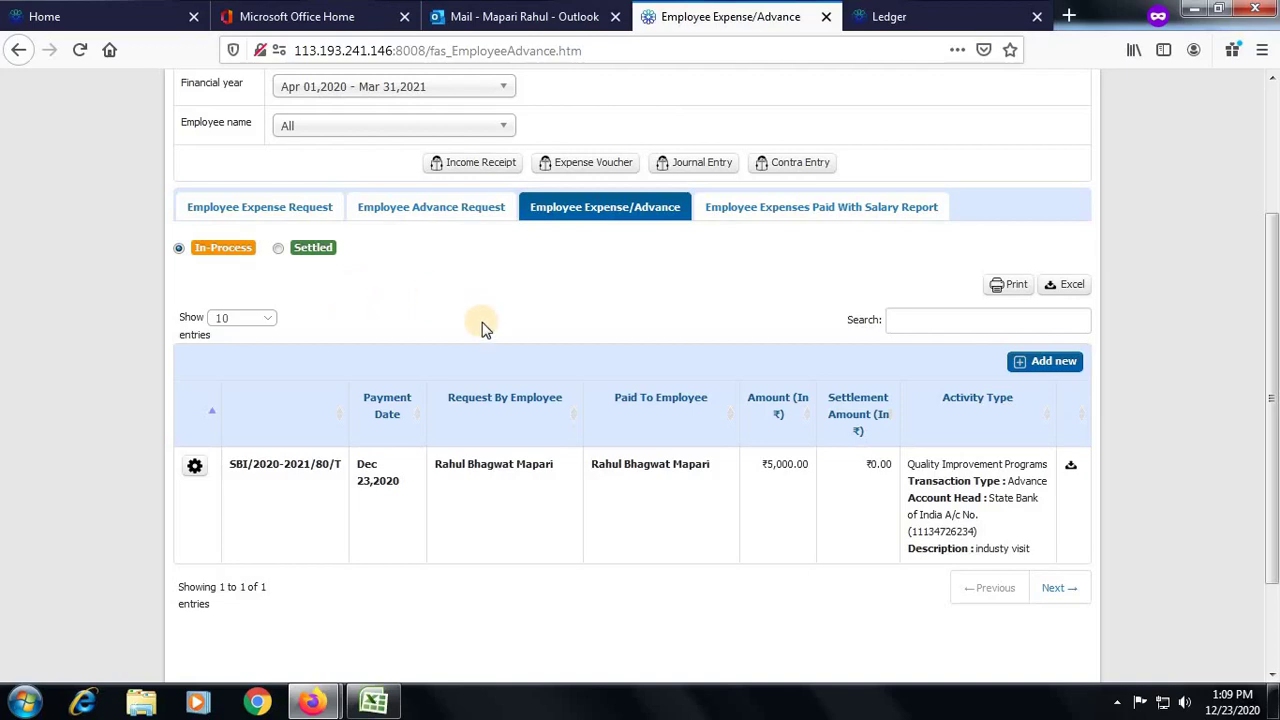
- Open the settlement of the ₹5,000 industry visit advance from the in-process Employee Expense/Advance list
scroll(480, 322, "up", 2)
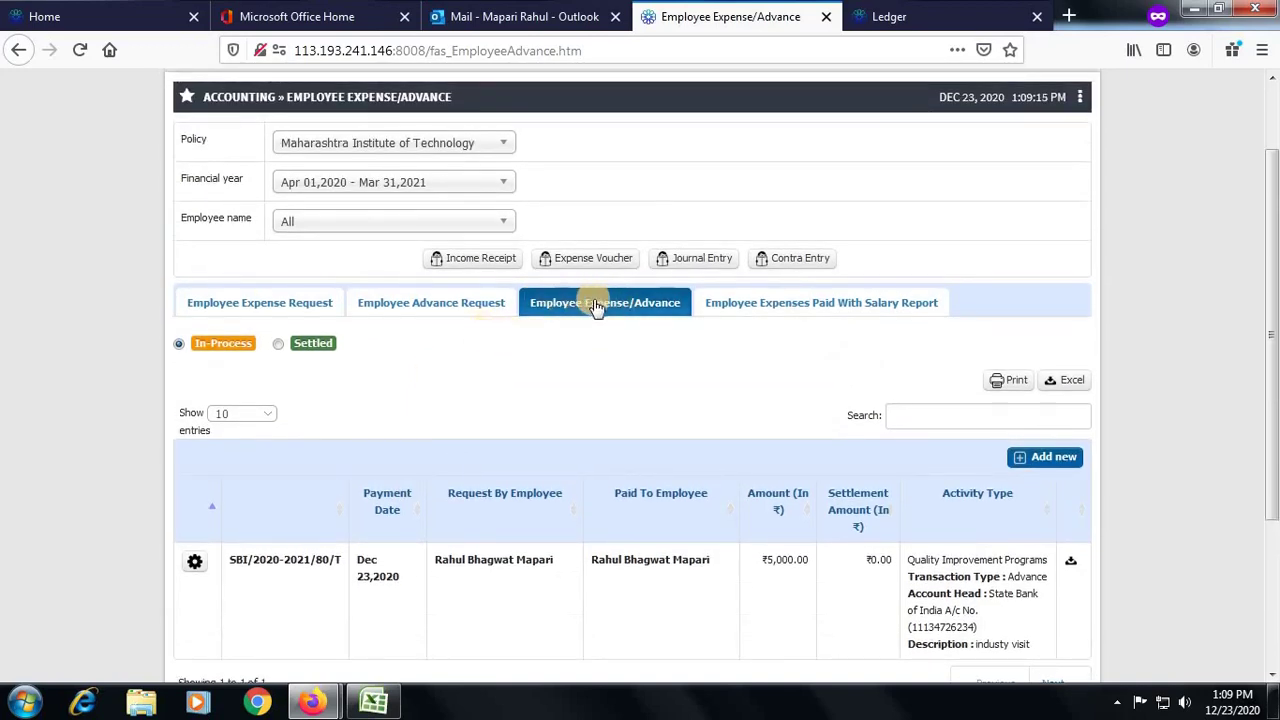
left_click(603, 310)
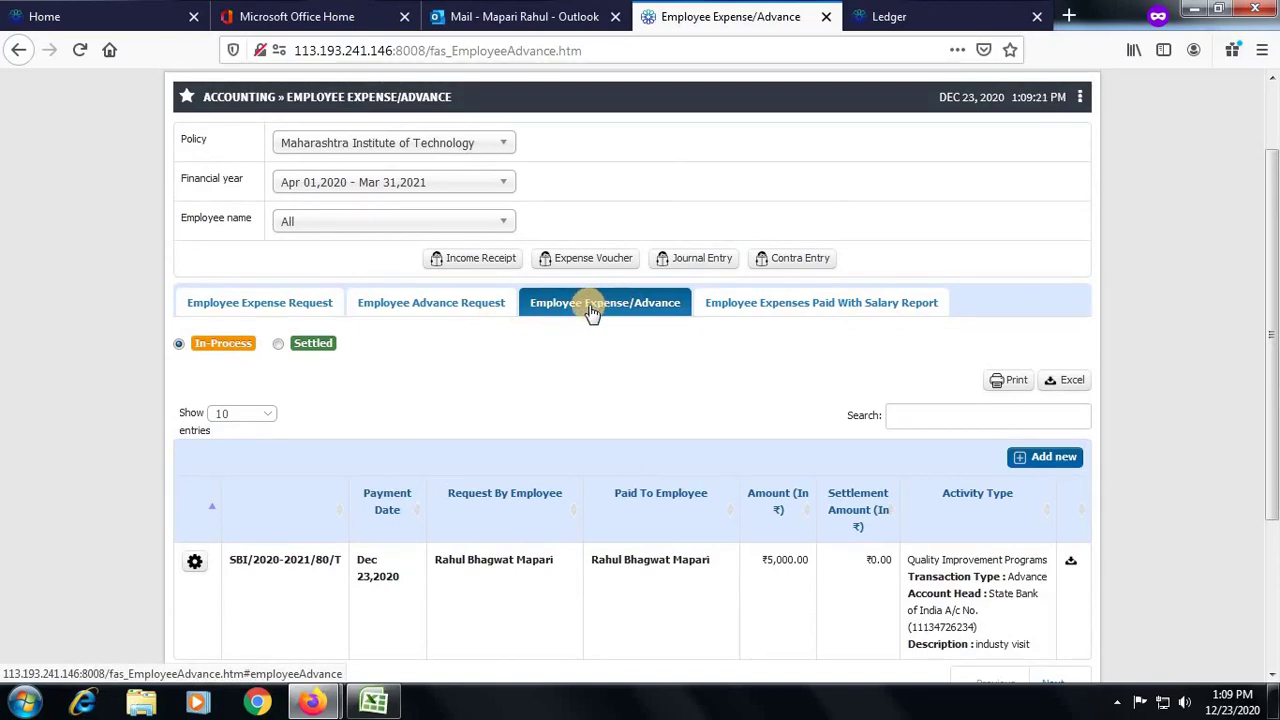
scroll(603, 403, "down", 3)
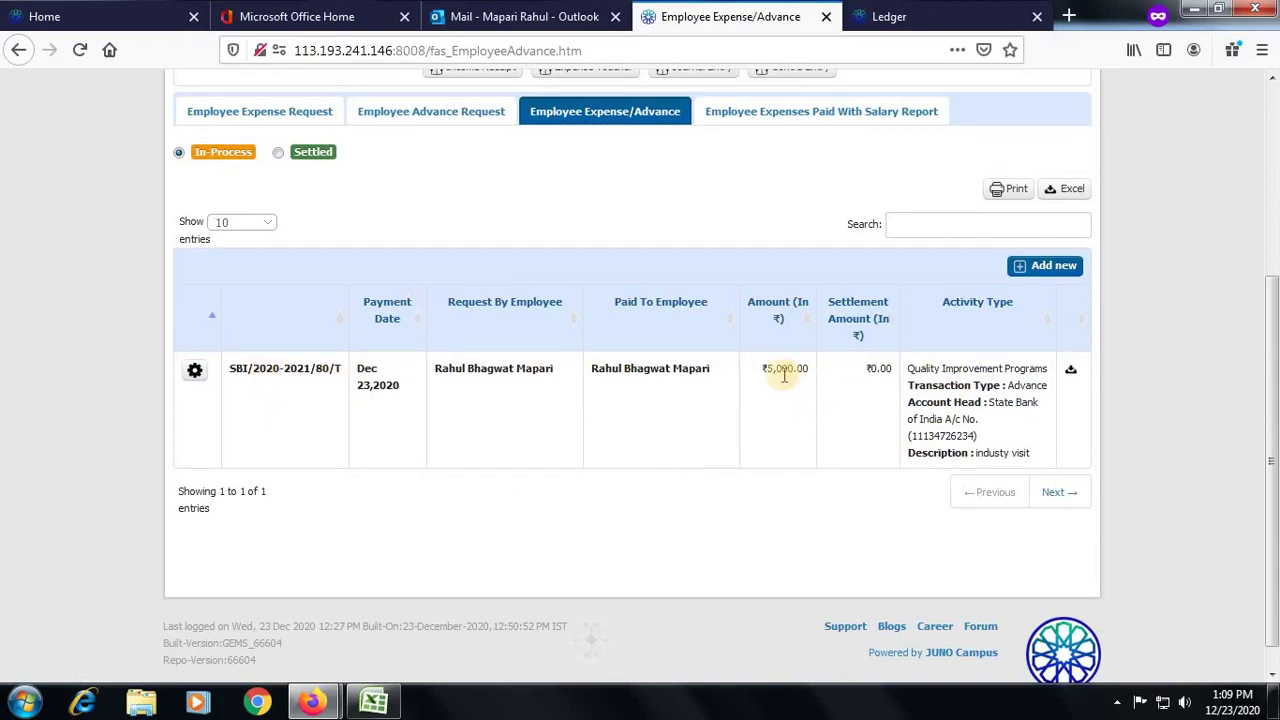
left_click_drag(766, 368, 813, 370)
left_click(198, 376)
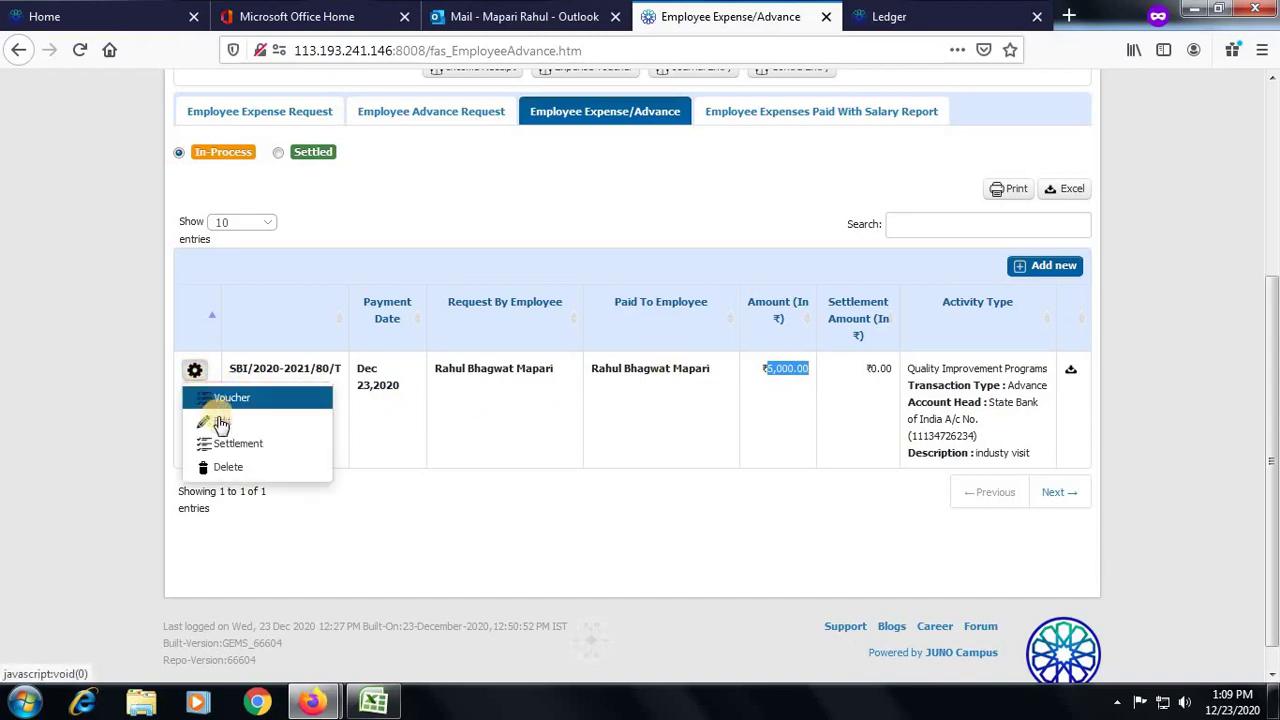
left_click(261, 446)
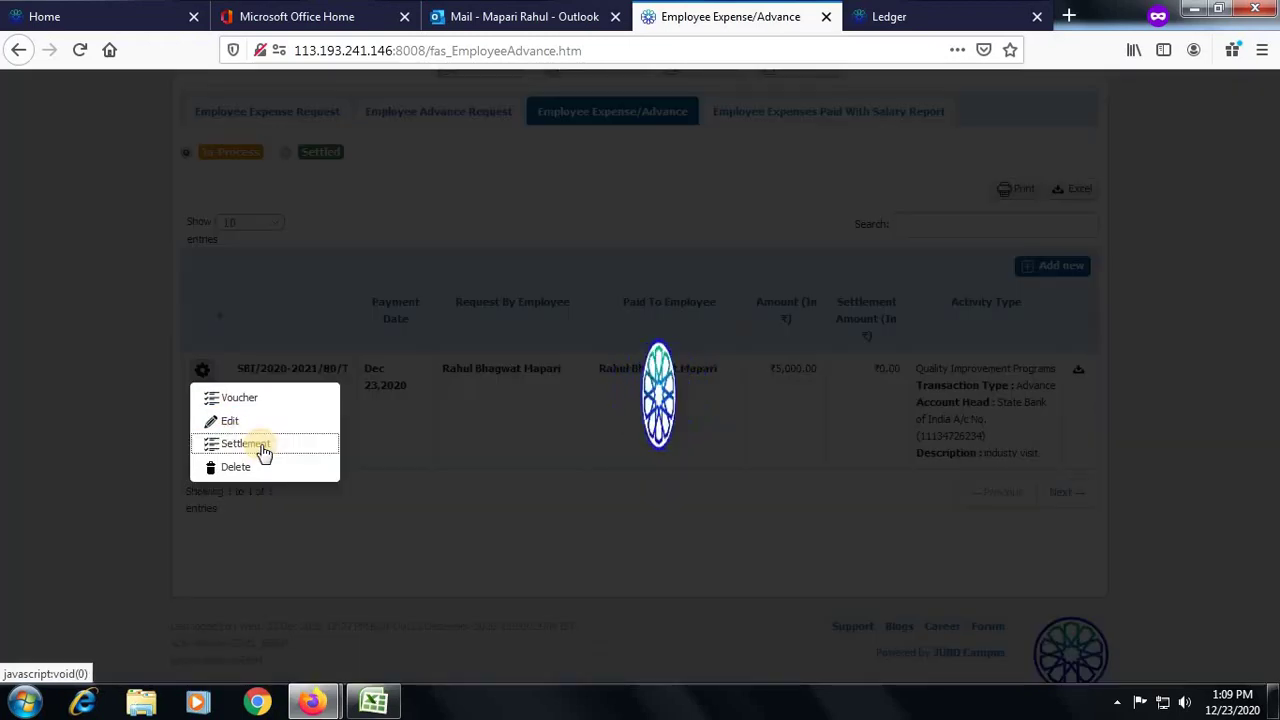